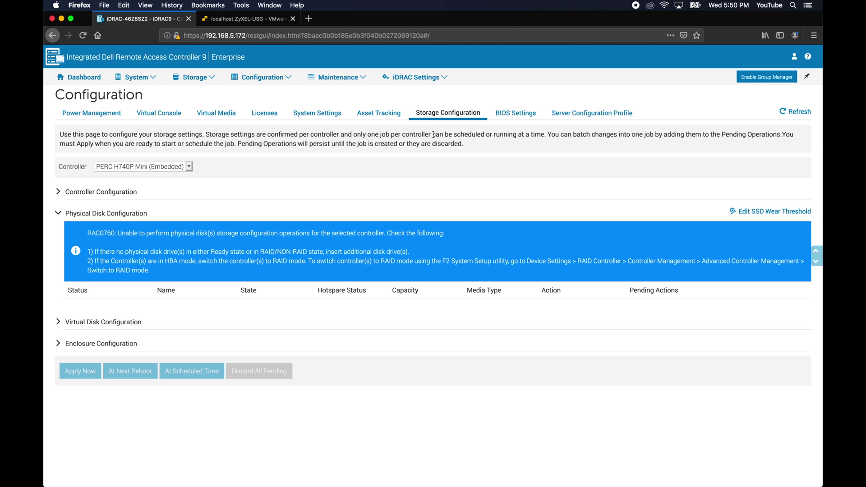
Open the Configuration menu to reach the PERC H740P Mini controller's storage settings
left_click(284, 77)
In ESXi, list the host's storage devices showing the 223 GB Local DELL Disk, then return to iDRAC
left_click(237, 19)
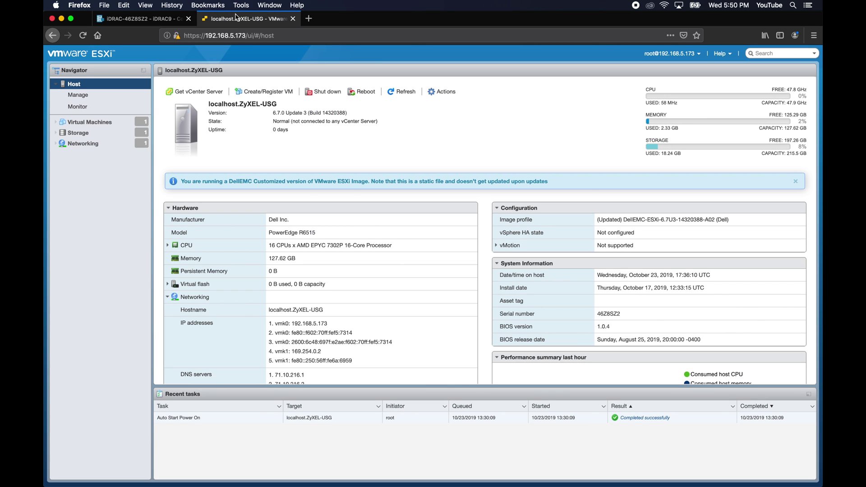
left_click(99, 136)
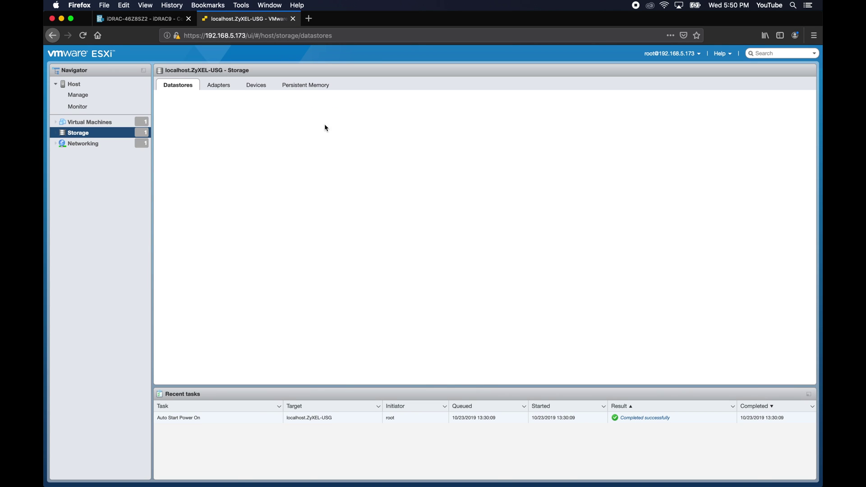
left_click(265, 88)
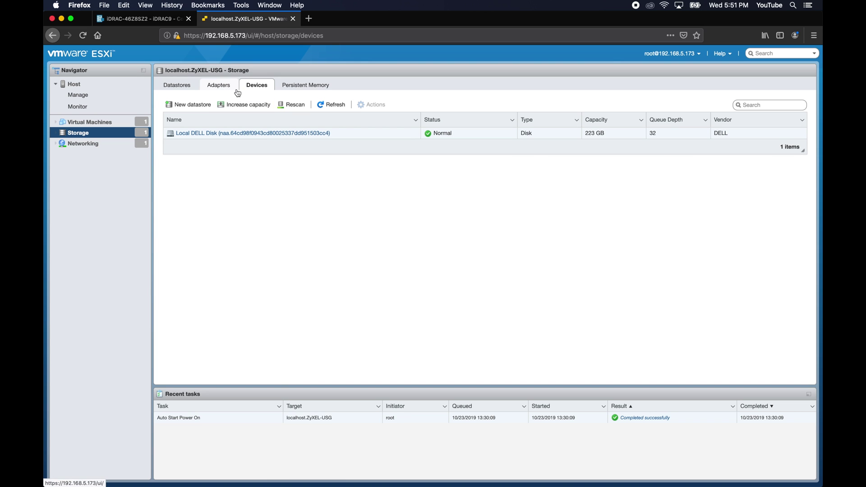
left_click(152, 21)
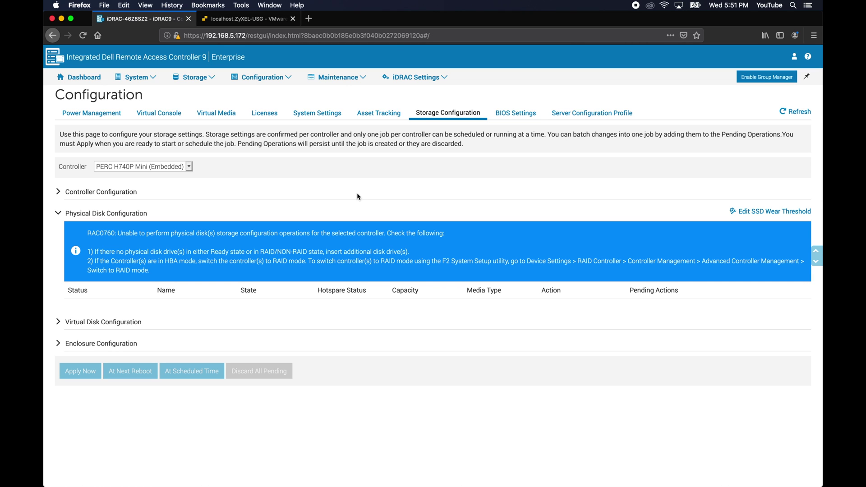
Refresh storage so SSD 0:1:3 shows Ready, and expand the virtual disk list
left_click(793, 114)
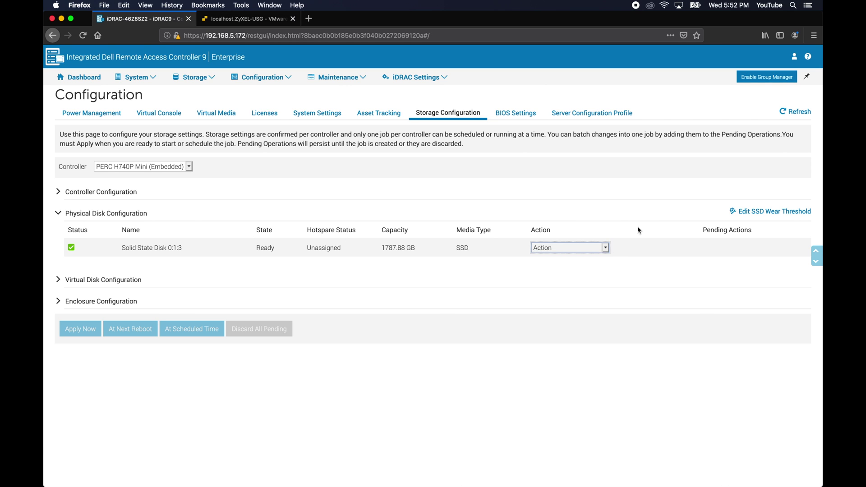
left_click(57, 280)
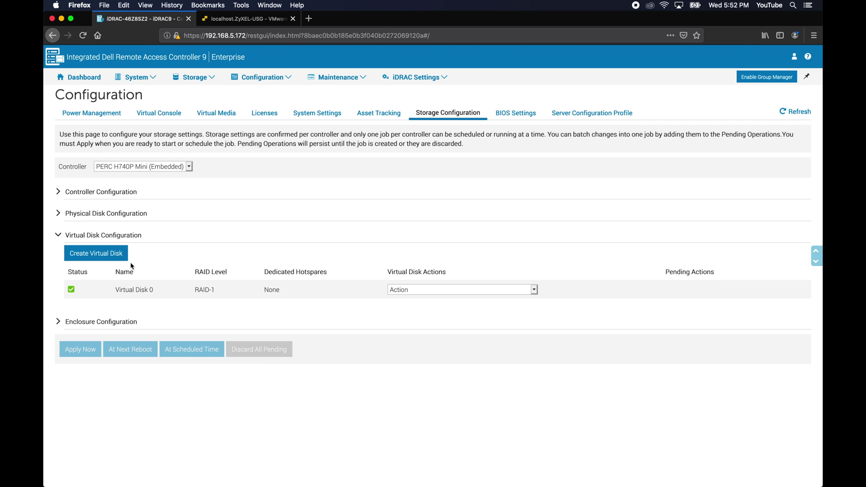
Start a new virtual disk named MyRAID using Solid State Disk 0:1:3
left_click(102, 257)
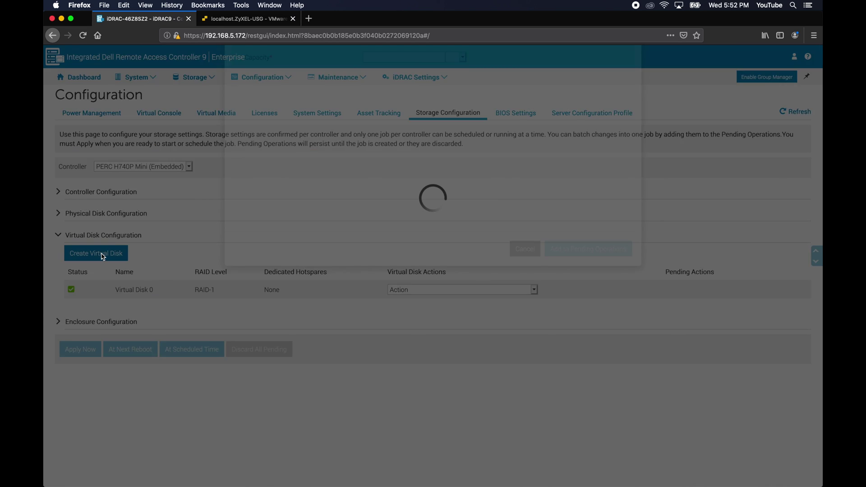
left_click(404, 109)
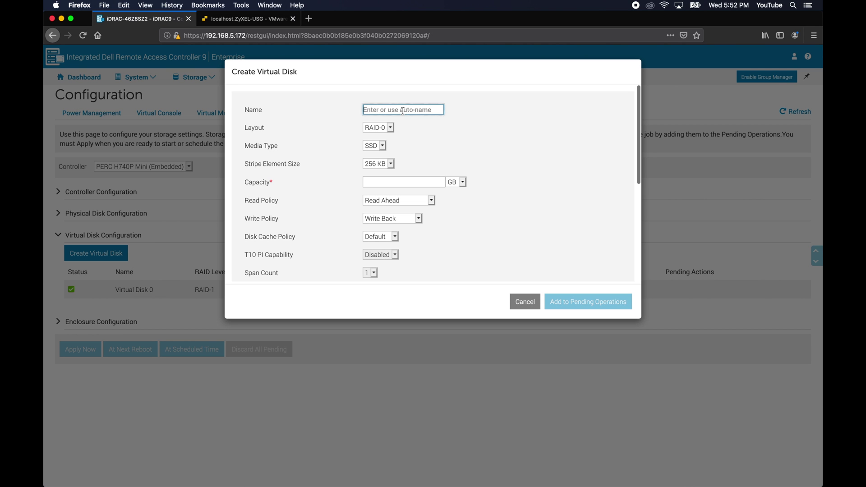
type("MyR")
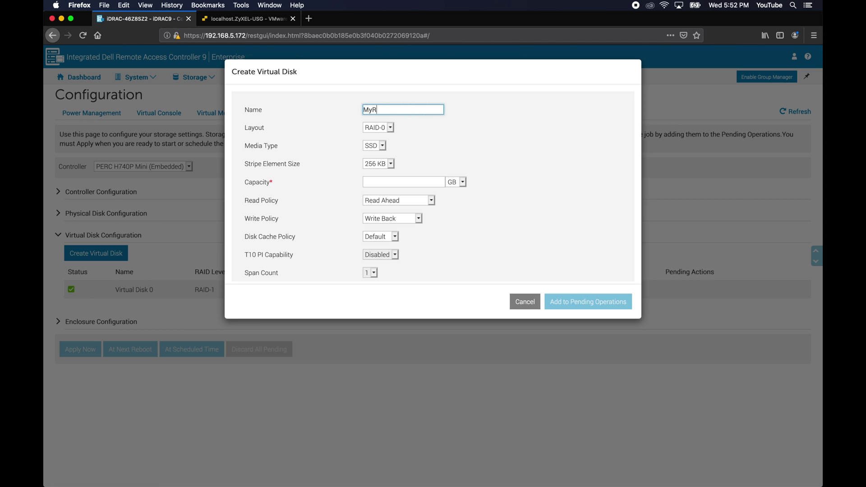
type("AID")
left_click(425, 182)
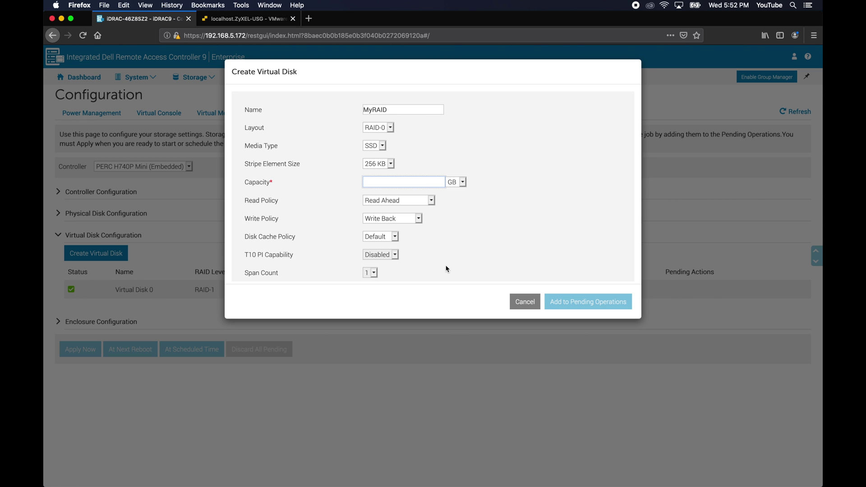
scroll(447, 269, "down", 6)
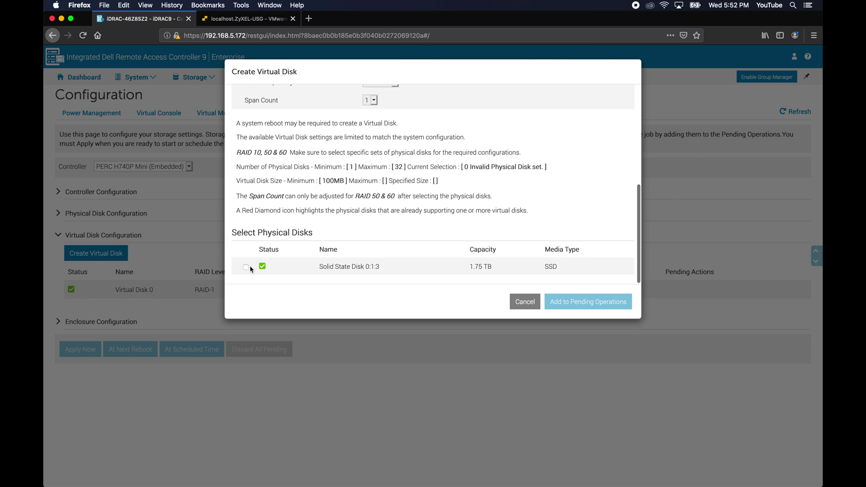
left_click(246, 268)
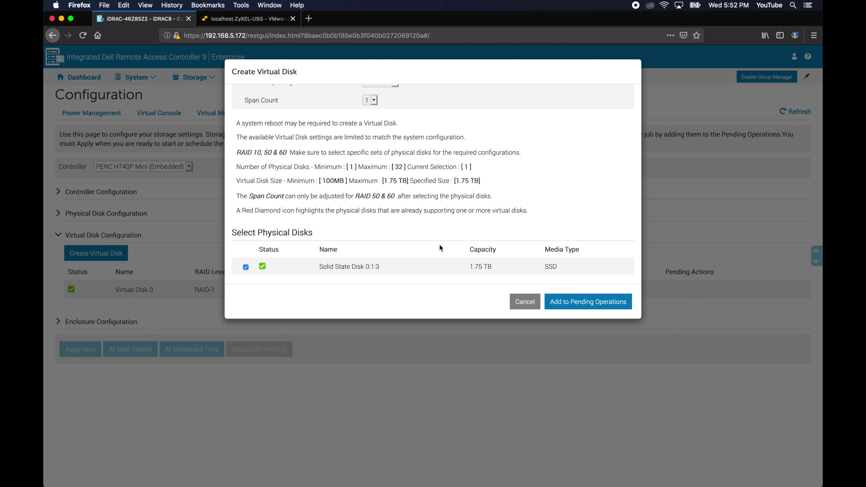
scroll(464, 225, "up", 6)
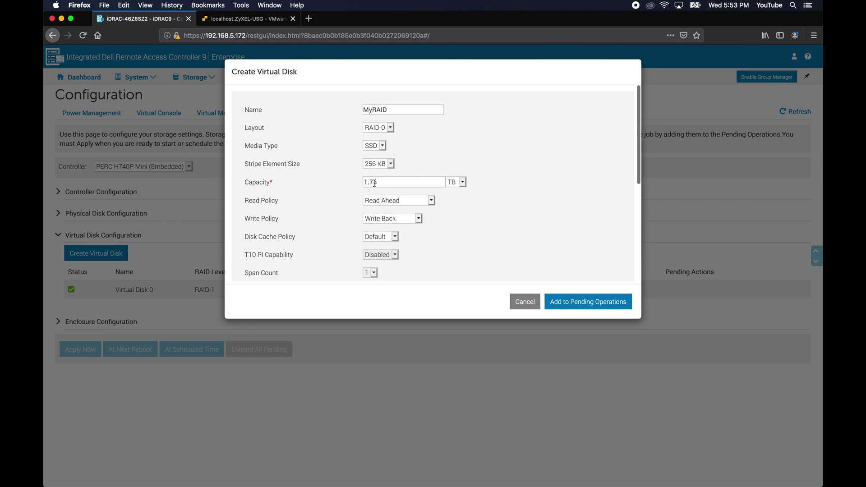
Set MyRAID to No Read Ahead and Write Through, and add it to pending operations
left_click(432, 201)
left_click(425, 190)
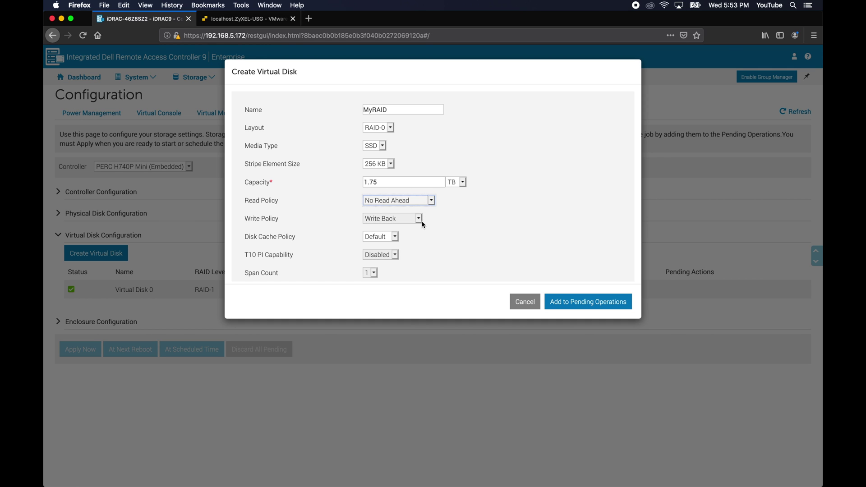
left_click(419, 218)
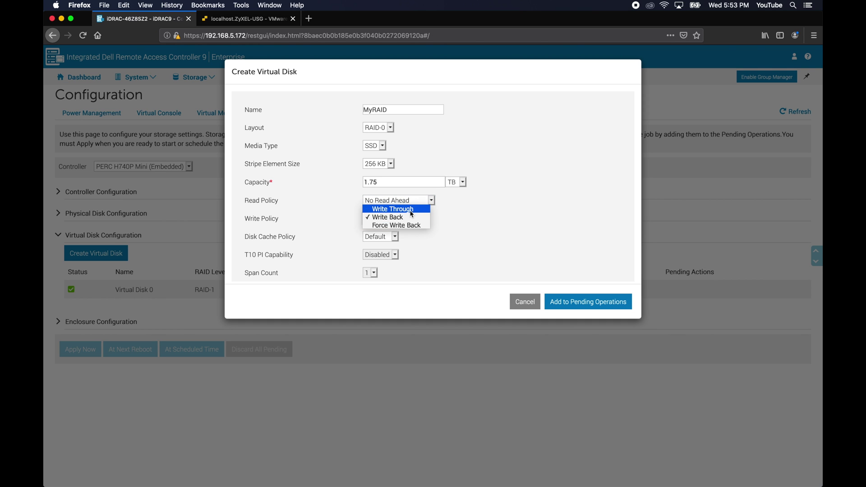
left_click(412, 211)
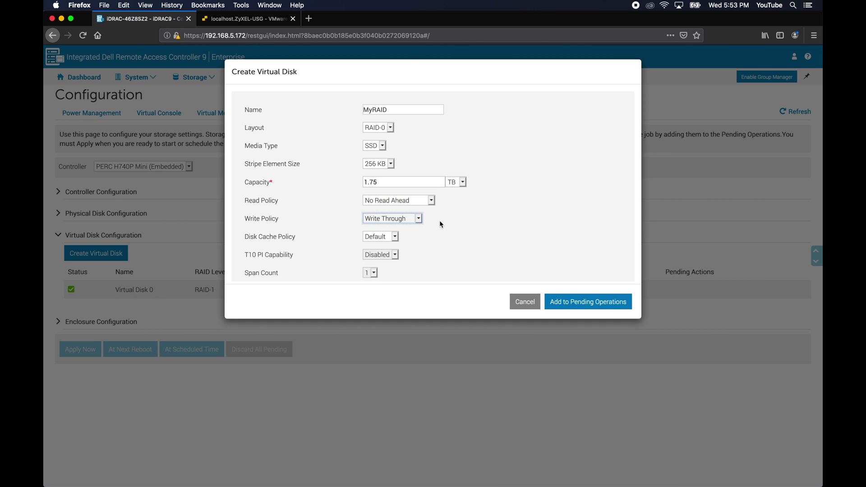
scroll(441, 224, "down", 2)
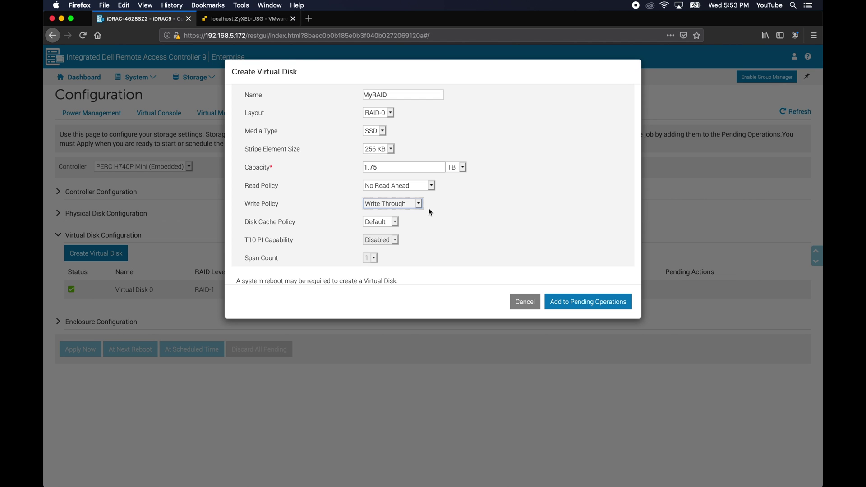
scroll(429, 208, "down", 1)
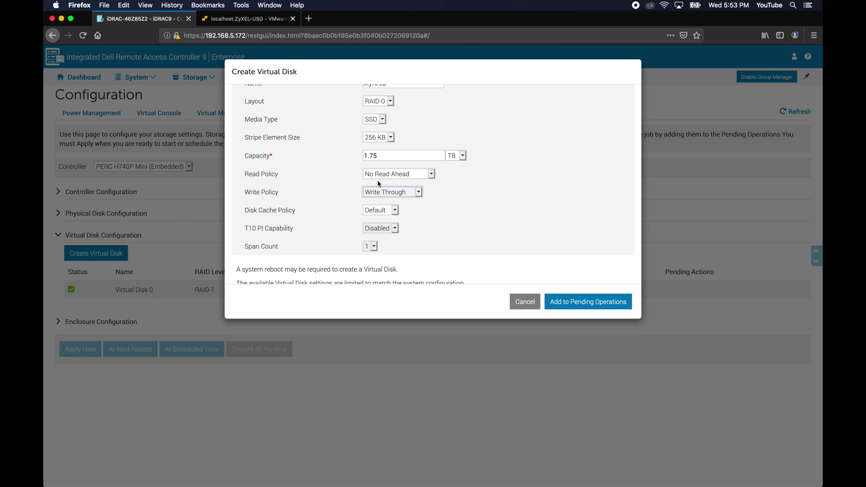
scroll(463, 225, "down", 1)
scroll(464, 225, "down", 2)
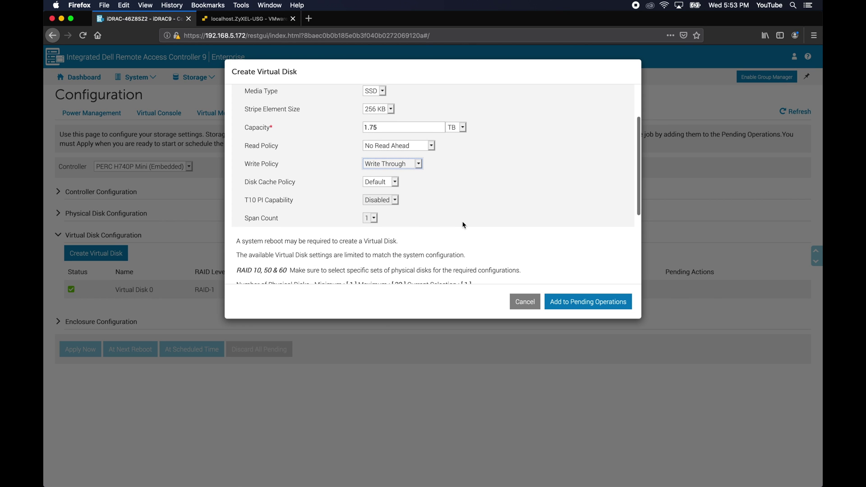
scroll(464, 224, "down", 1)
left_click(580, 302)
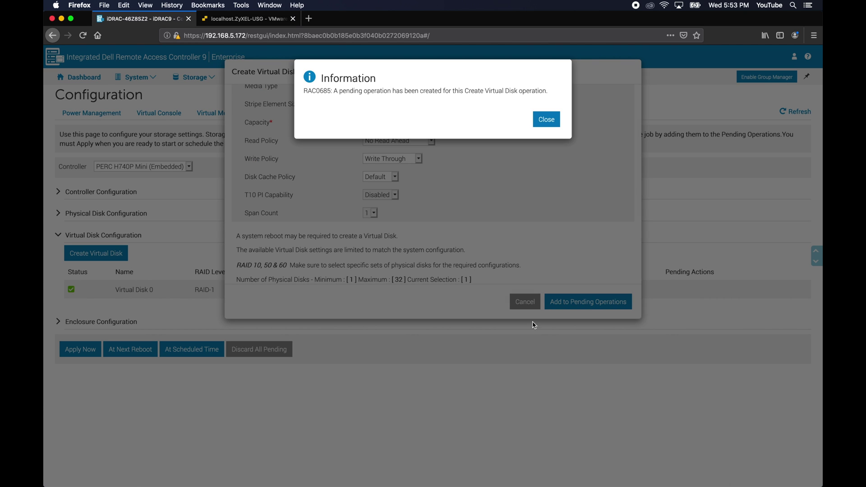
Review the pending MyRAID creation in View Collection and apply it now as a job
left_click(546, 119)
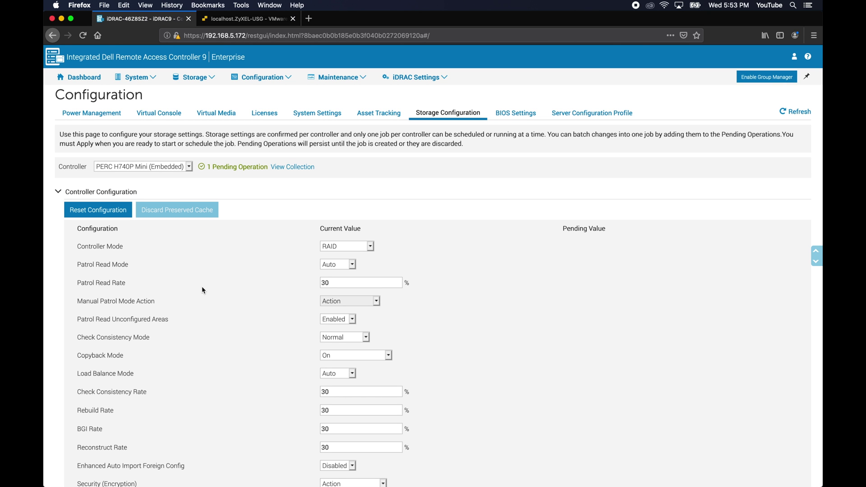
left_click(299, 170)
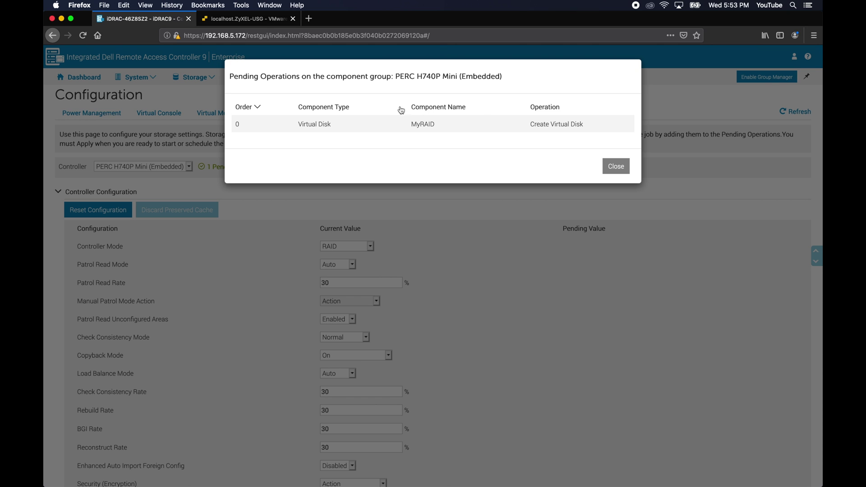
left_click(612, 166)
scroll(442, 247, "down", 5)
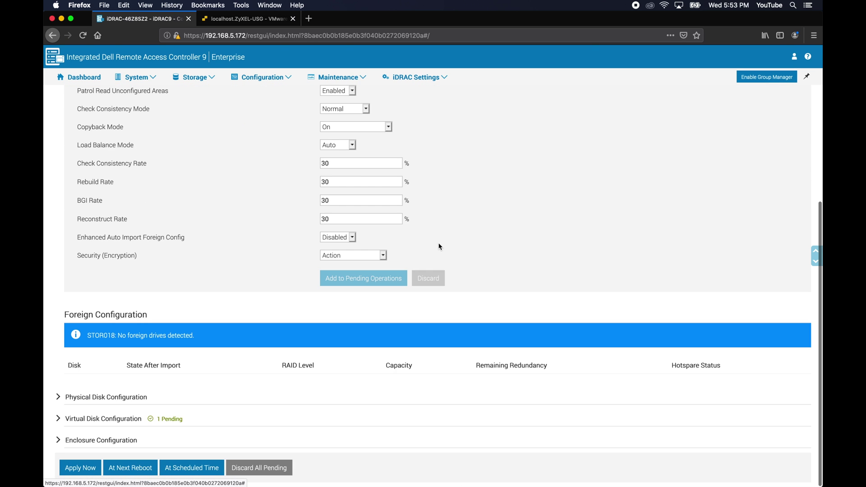
left_click(58, 419)
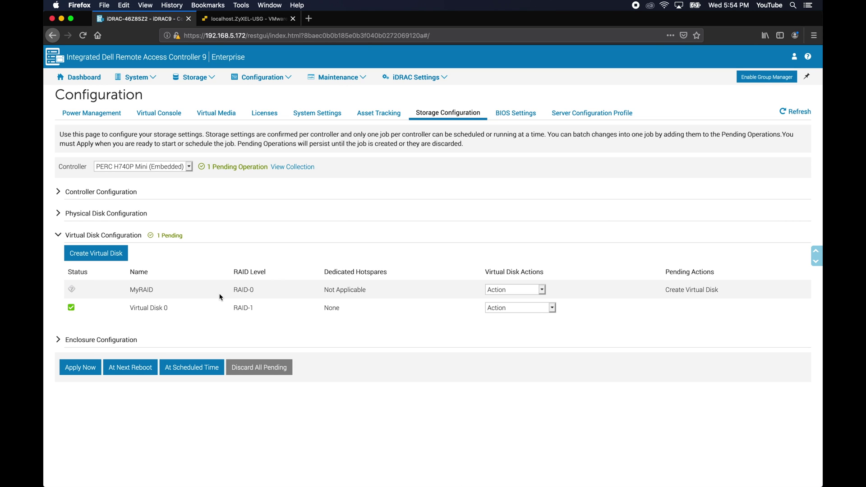
left_click(77, 372)
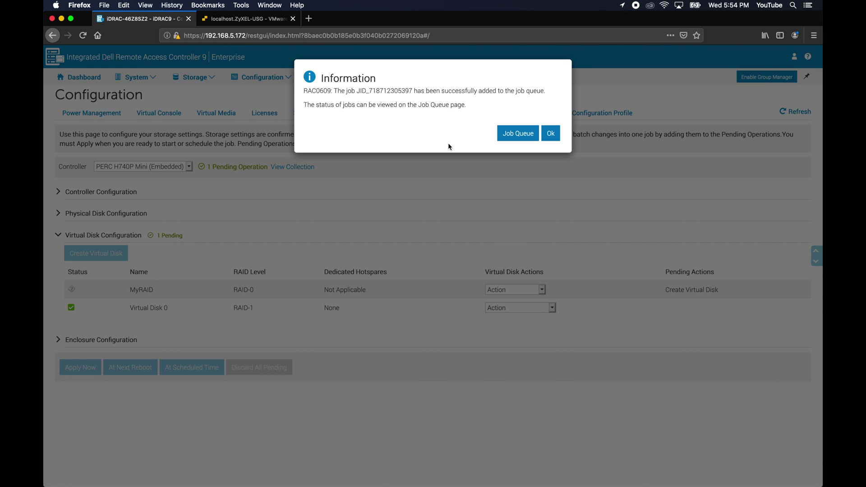
Track the RAID job in the Job Queue to Completed (100%), then return to Storage Configuration
left_click(510, 133)
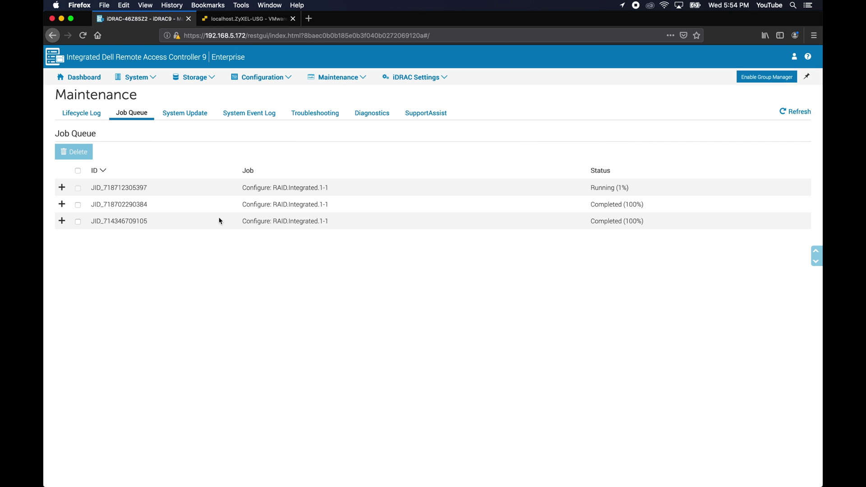
left_click(62, 188)
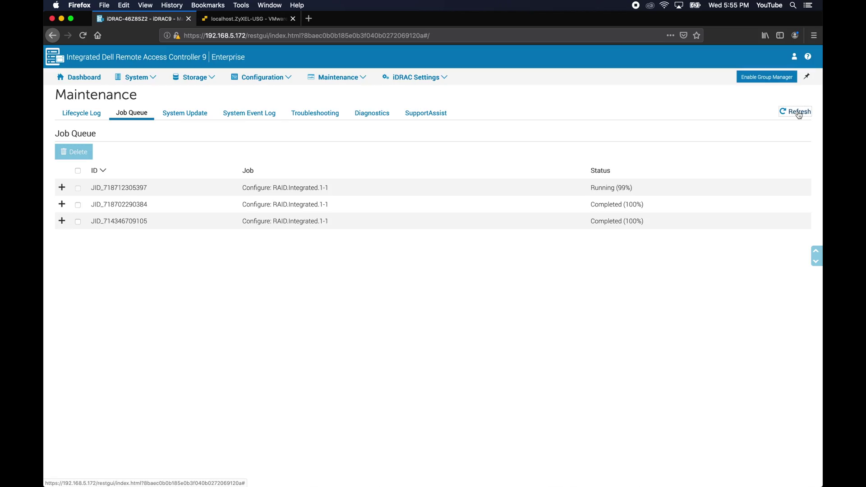
left_click(800, 113)
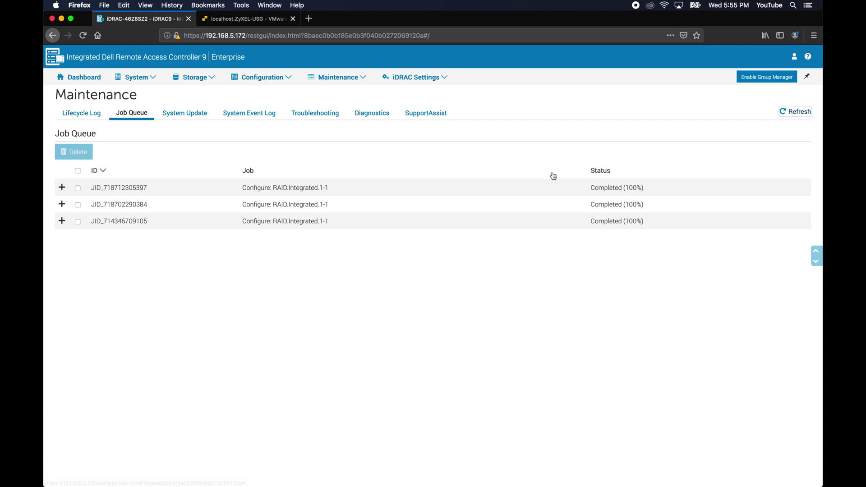
left_click(284, 80)
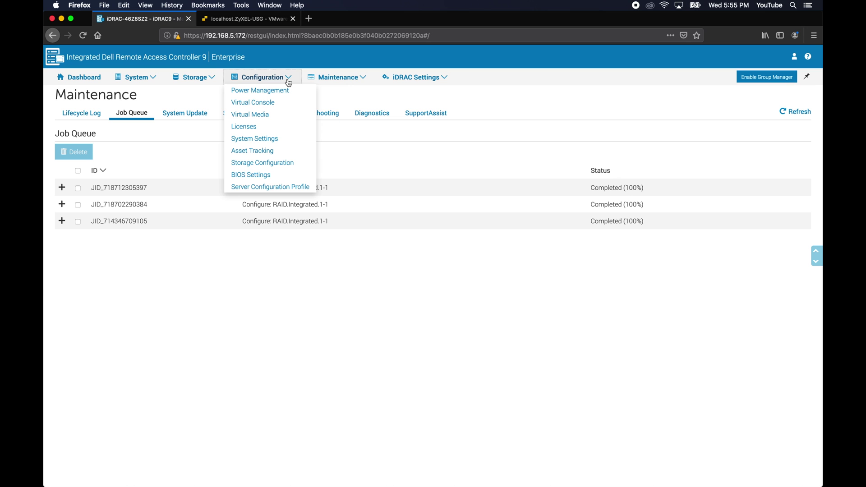
left_click(283, 165)
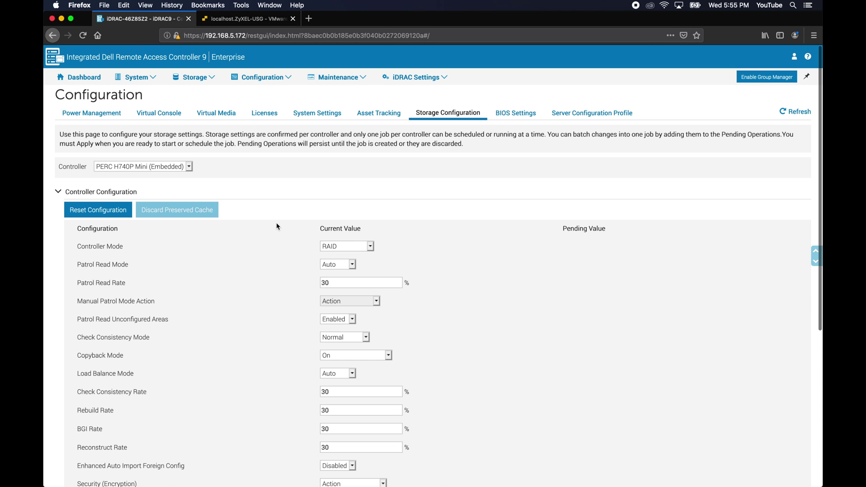
scroll(276, 223, "down", 5)
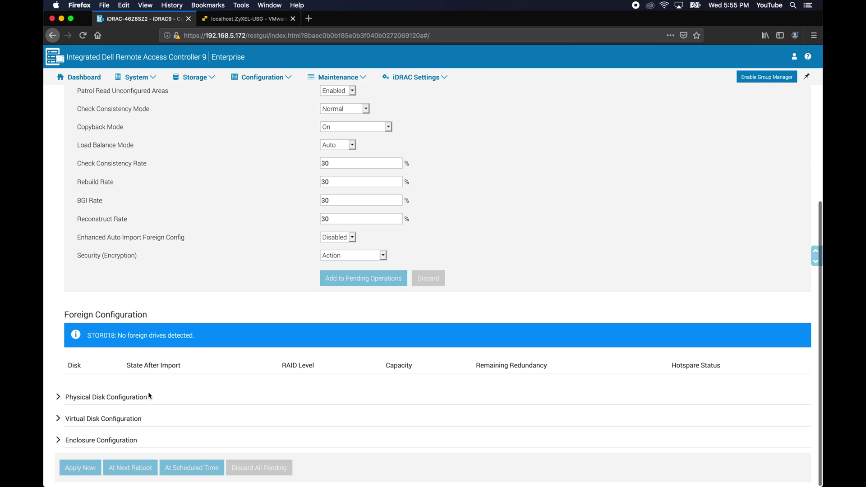
left_click(58, 419)
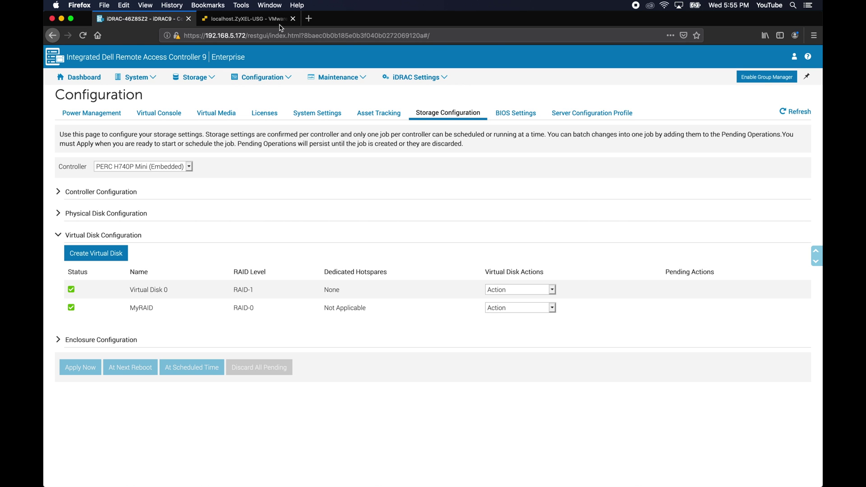
left_click(234, 23)
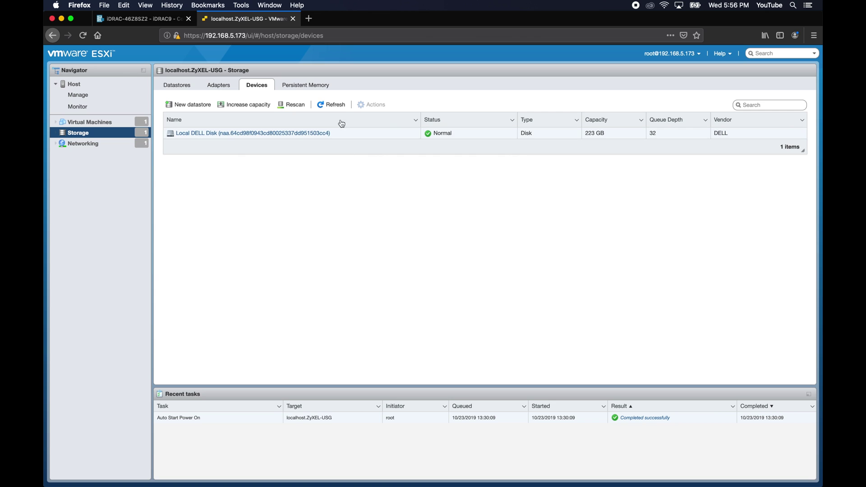
Refresh ESXi storage devices and view details of the new 1.75 TB Local DELL Disk
left_click(337, 105)
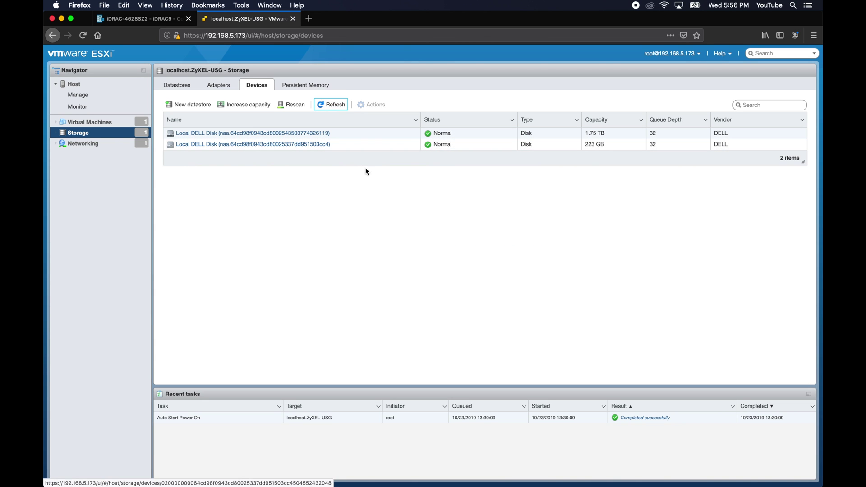
left_click(563, 134)
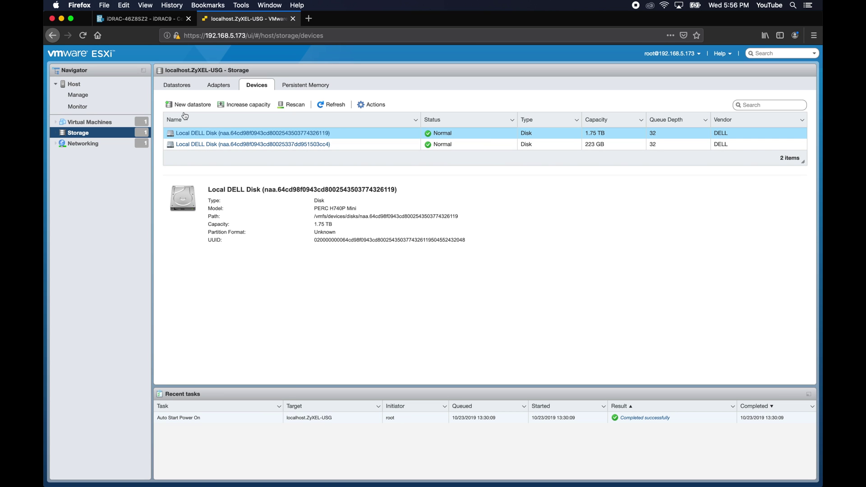
left_click(144, 21)
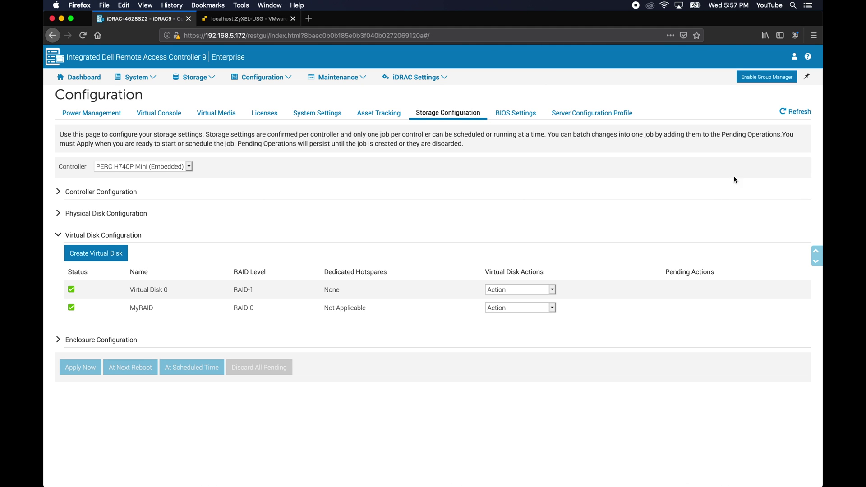
Refresh the iDRAC storage page and expand the physical and virtual disk lists
left_click(796, 113)
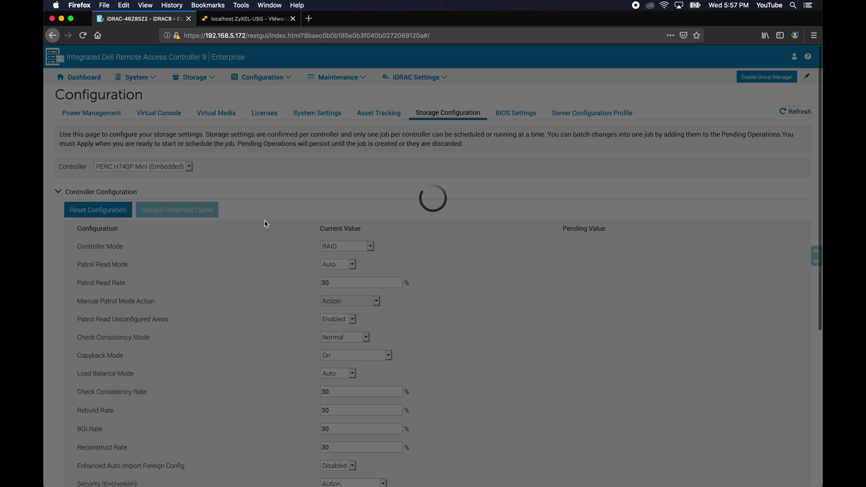
scroll(200, 246, "down", 5)
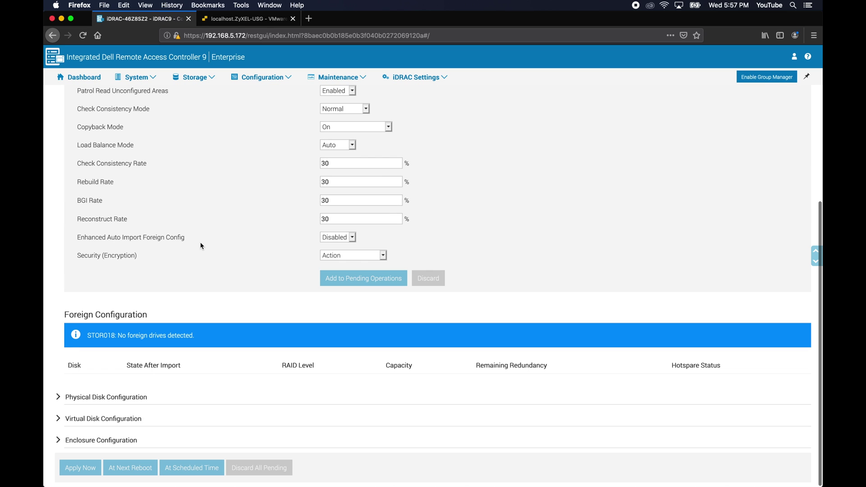
left_click(57, 397)
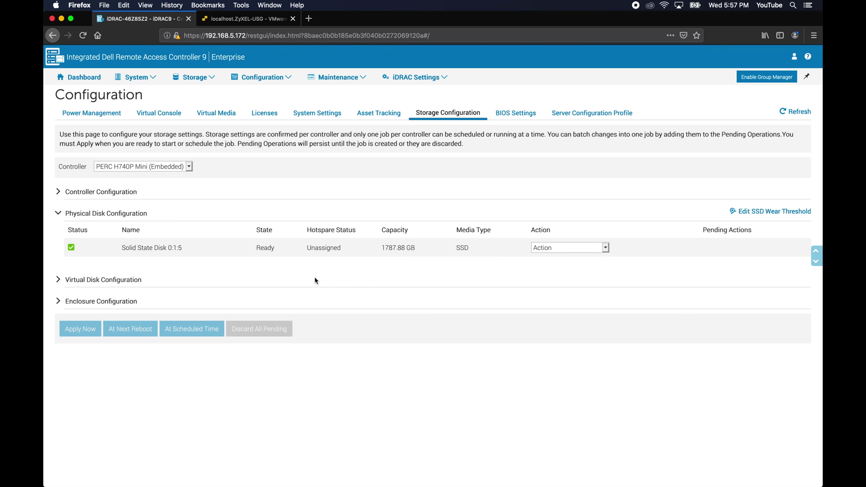
left_click(58, 280)
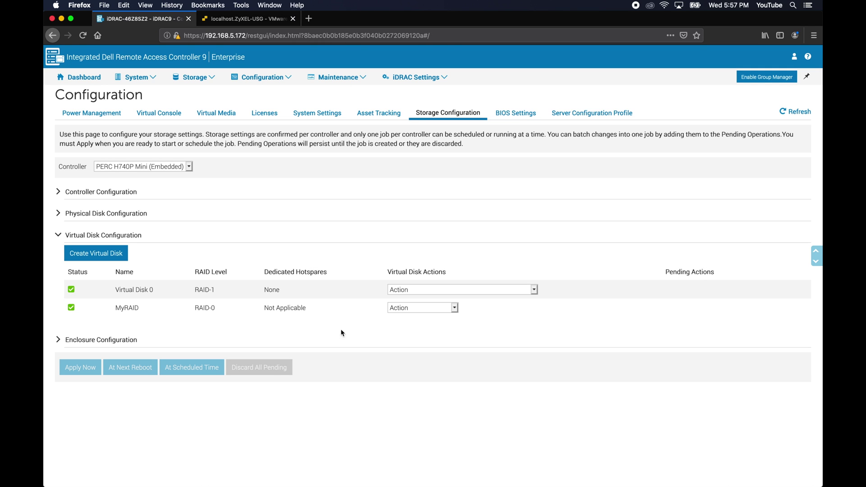
Queue a MyRAID RAID Level Migration to RAID-1, adding Solid State Disk 0:1:5
left_click(455, 309)
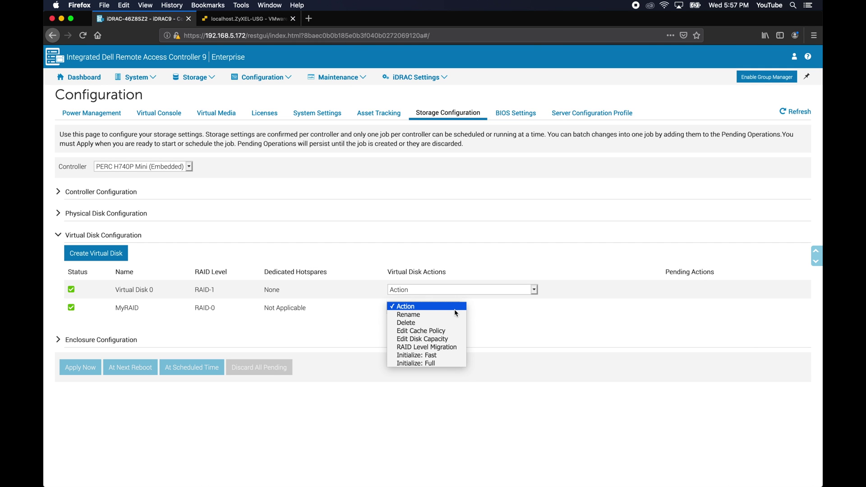
left_click(450, 347)
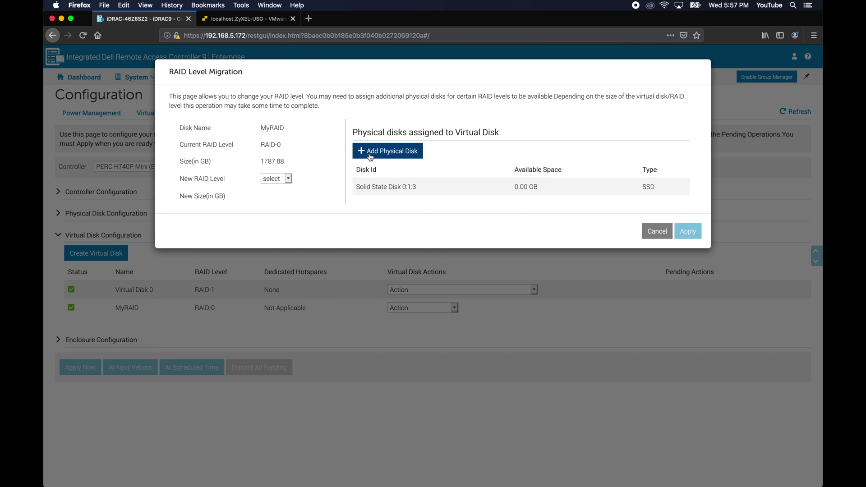
left_click(388, 153)
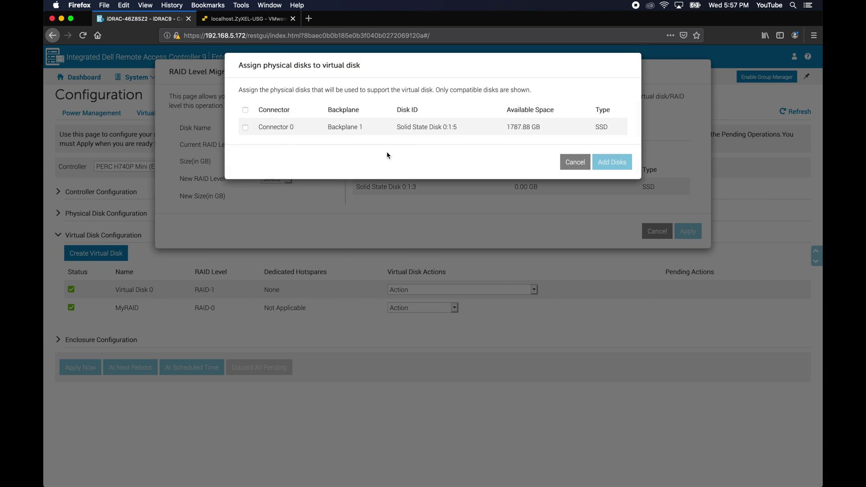
left_click(246, 134)
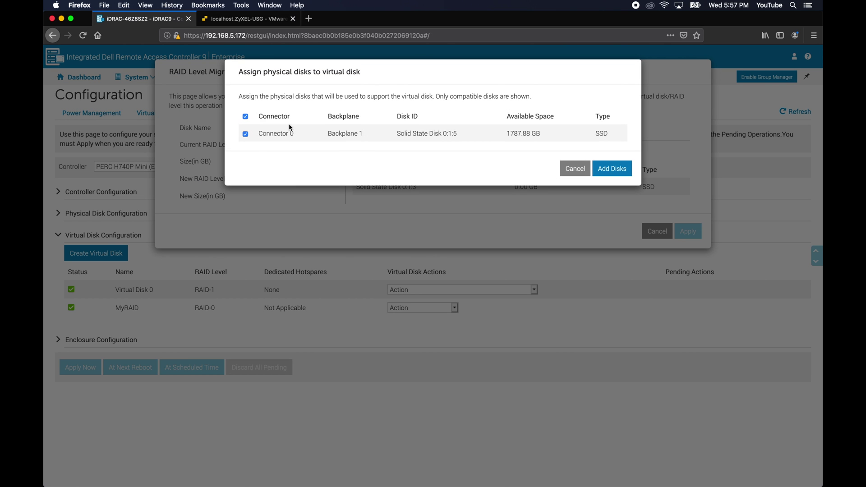
left_click(629, 174)
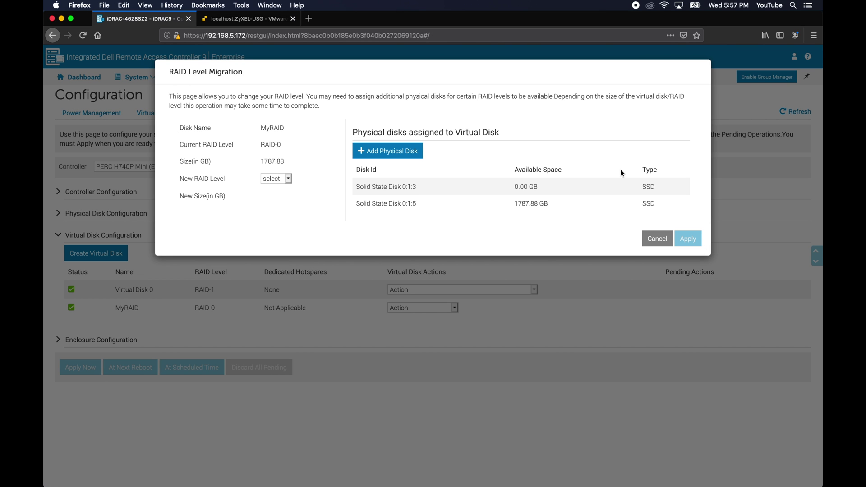
left_click(289, 179)
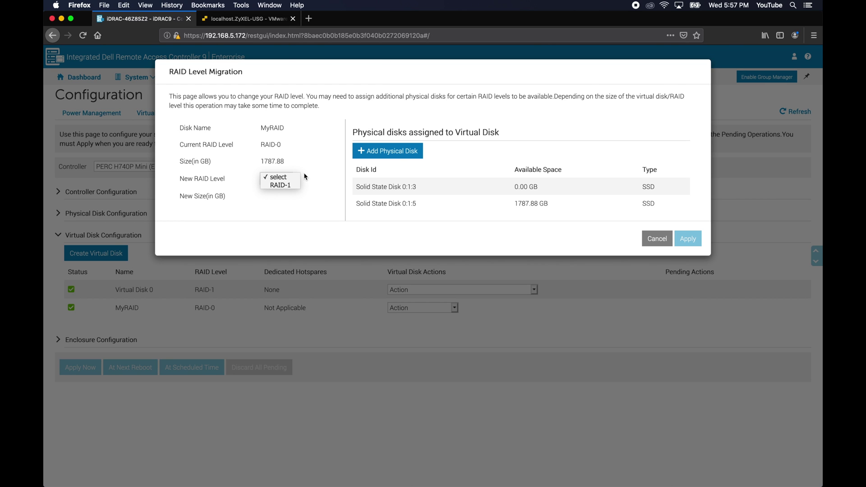
left_click(293, 185)
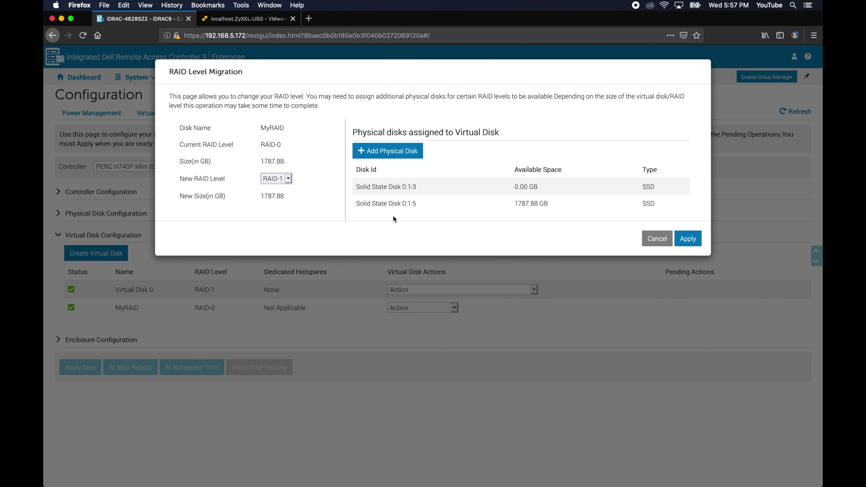
left_click(689, 240)
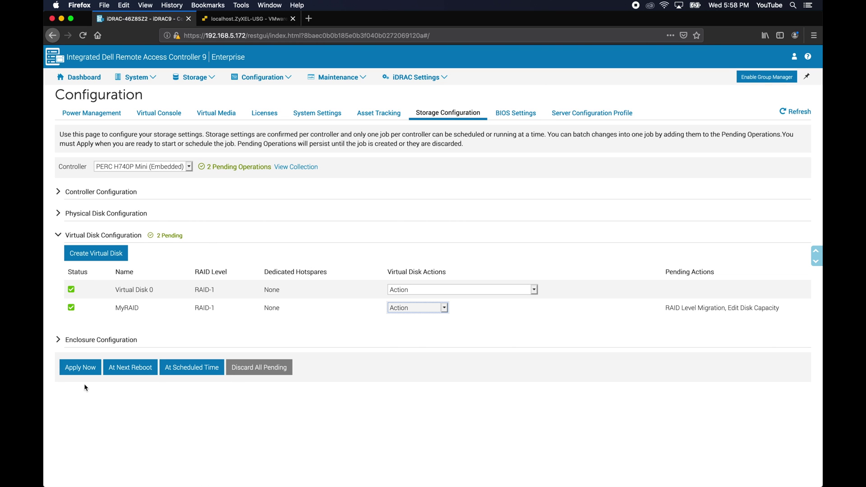
Review MyRAID's two pending operations, apply them now, and open the Job Queue
left_click(162, 239)
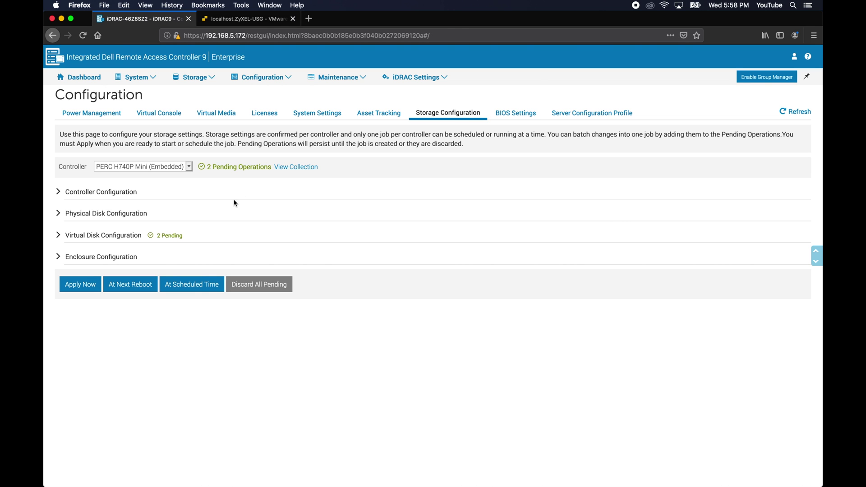
left_click(283, 174)
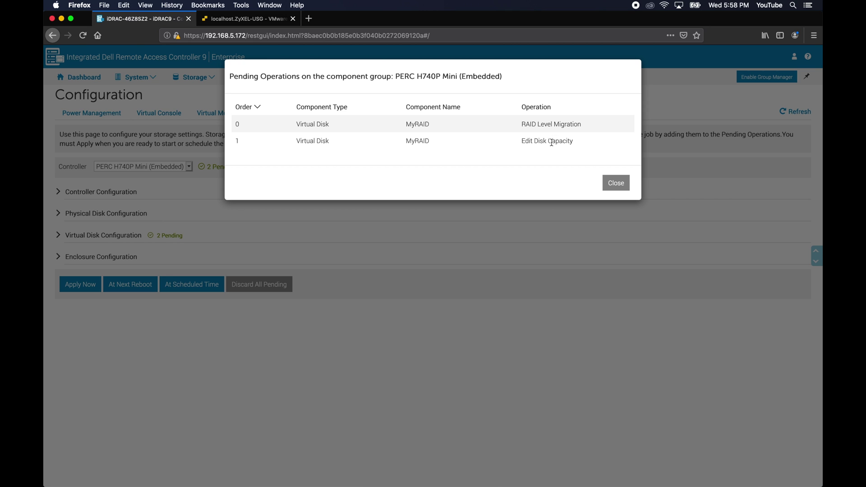
left_click(615, 183)
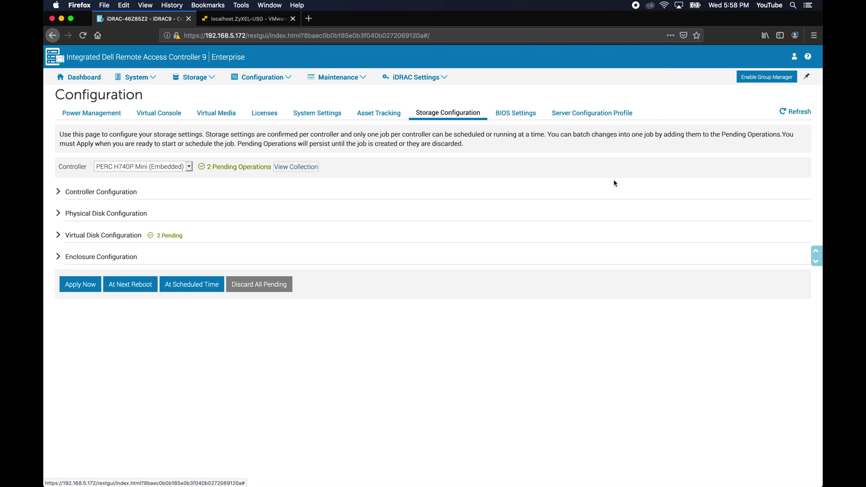
left_click(79, 285)
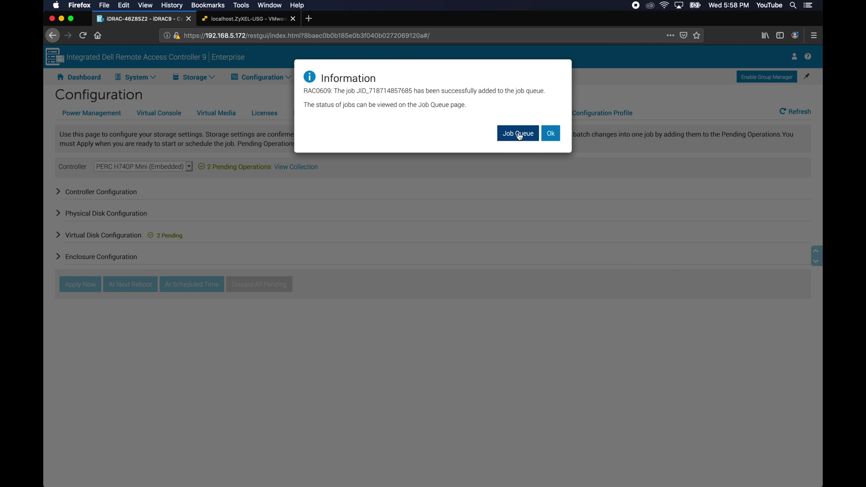
left_click(519, 136)
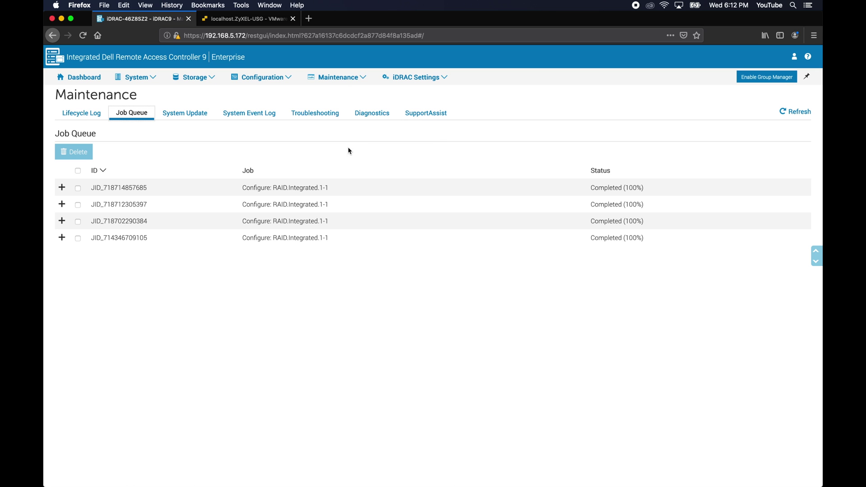
Go back to Storage Configuration and expand the Virtual Disk Configuration list
left_click(289, 79)
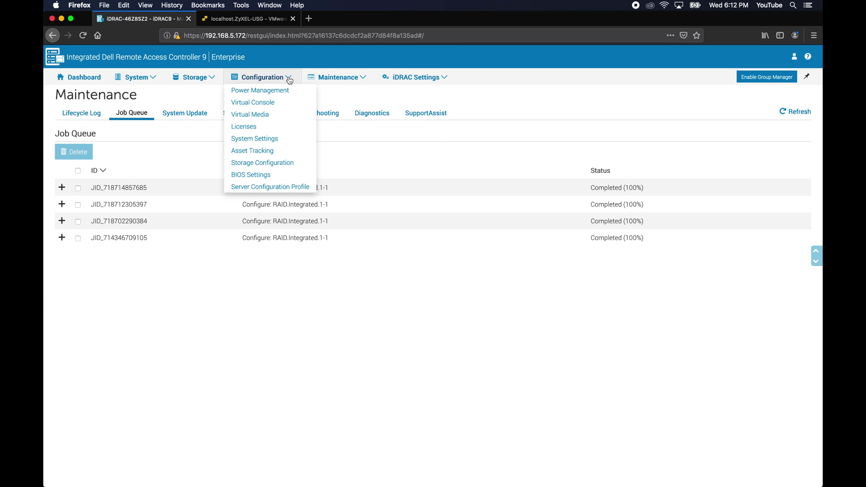
left_click(282, 164)
scroll(209, 216, "down", 1)
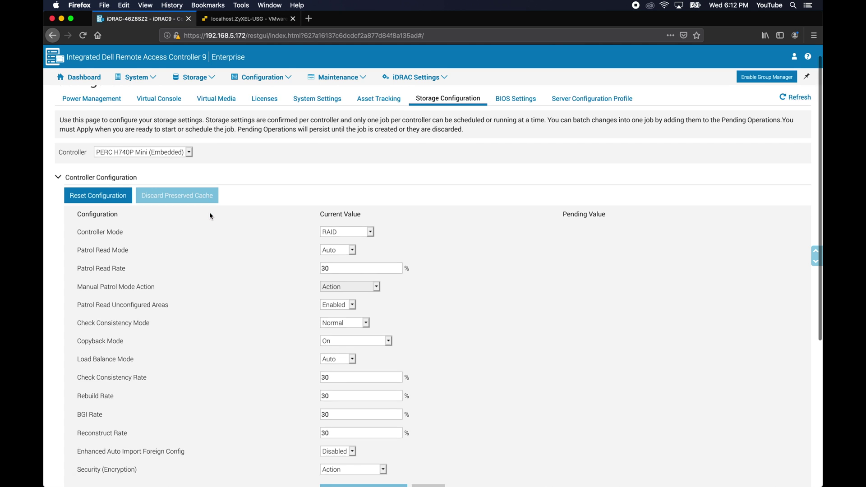
scroll(209, 216, "down", 5)
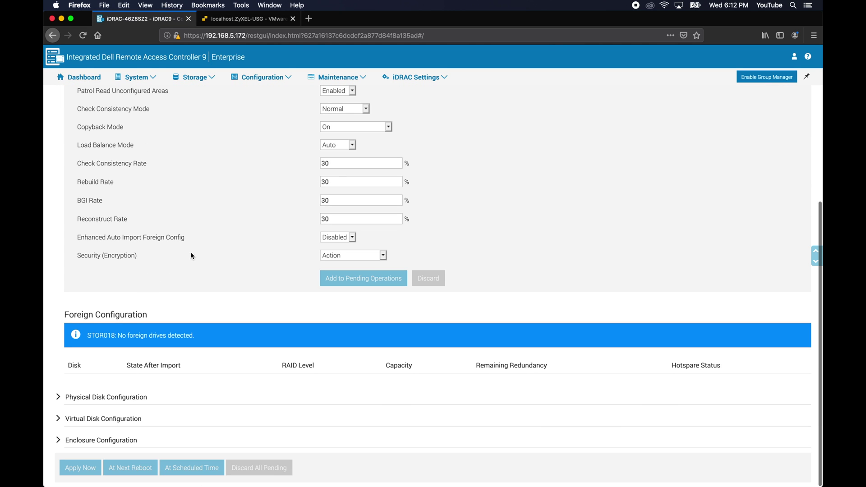
left_click(59, 418)
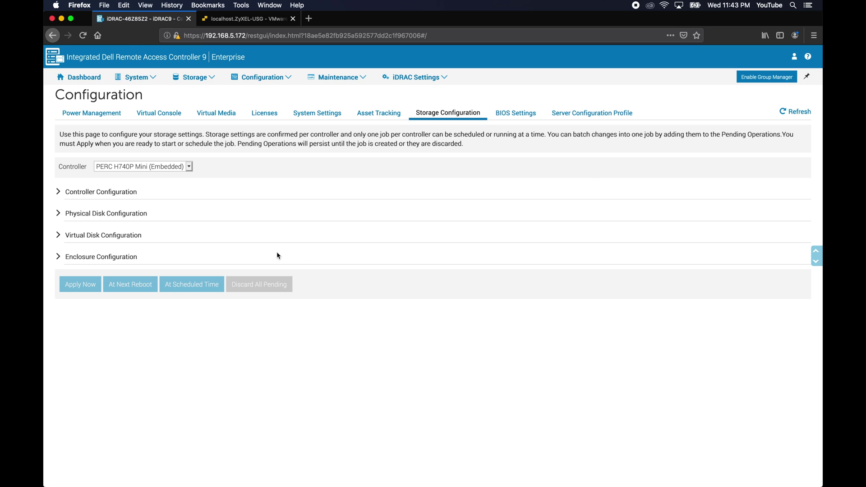
Verify MyRAID shows RAID-1 with no pending action, then switch to the ESXi host client
left_click(60, 238)
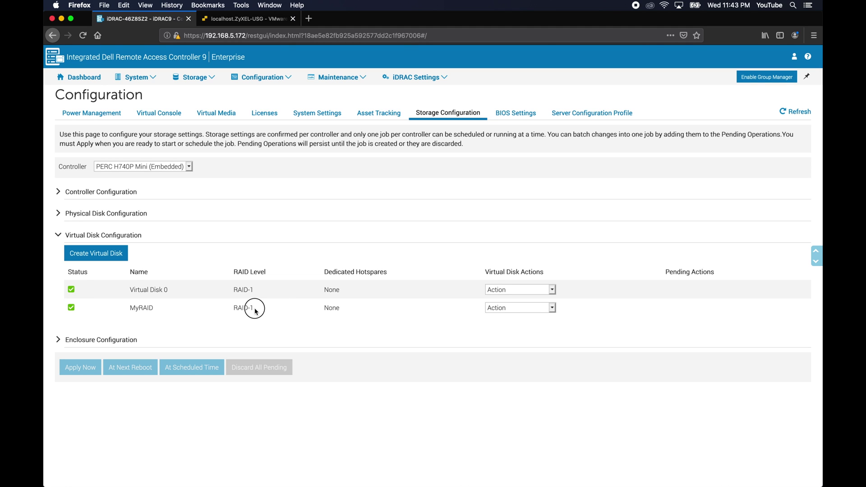
left_click_drag(255, 310, 232, 309)
left_click(552, 307)
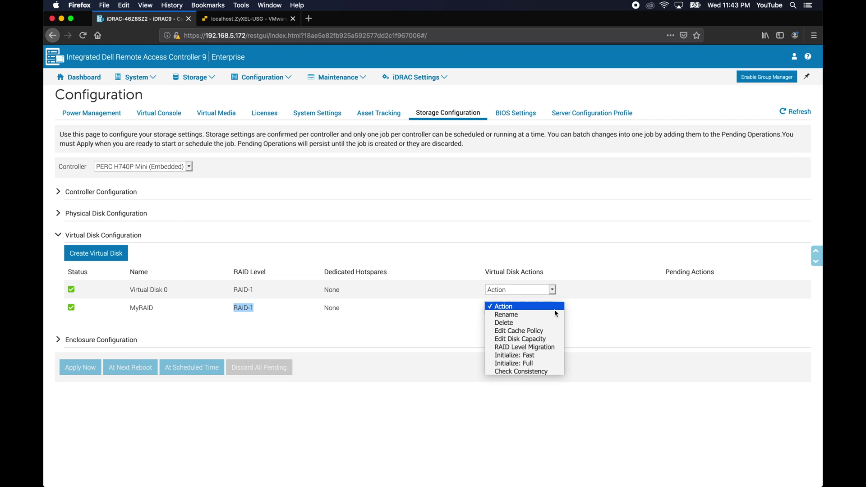
left_click(590, 307)
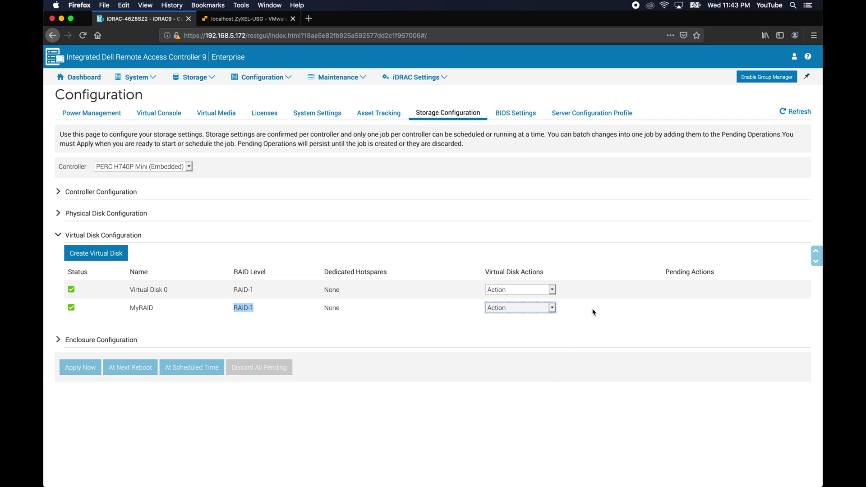
left_click(251, 23)
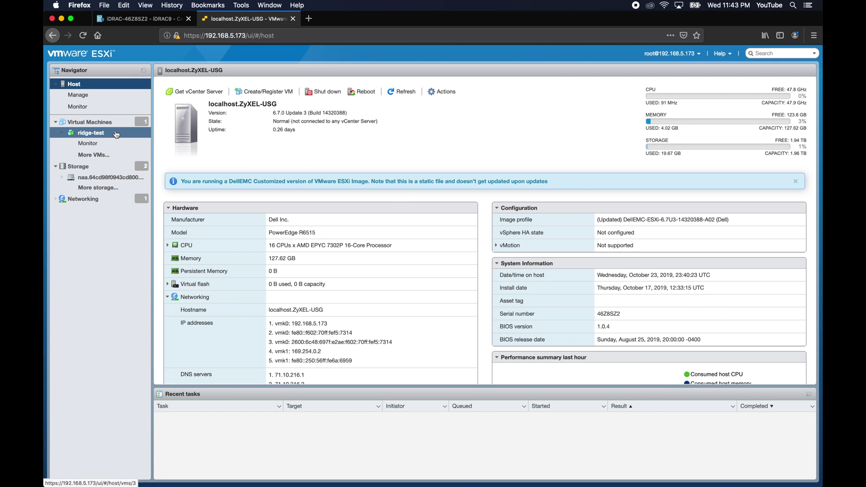
Browse datastores and the ridge-test VM's summary and console, then return to iDRAC
left_click(104, 171)
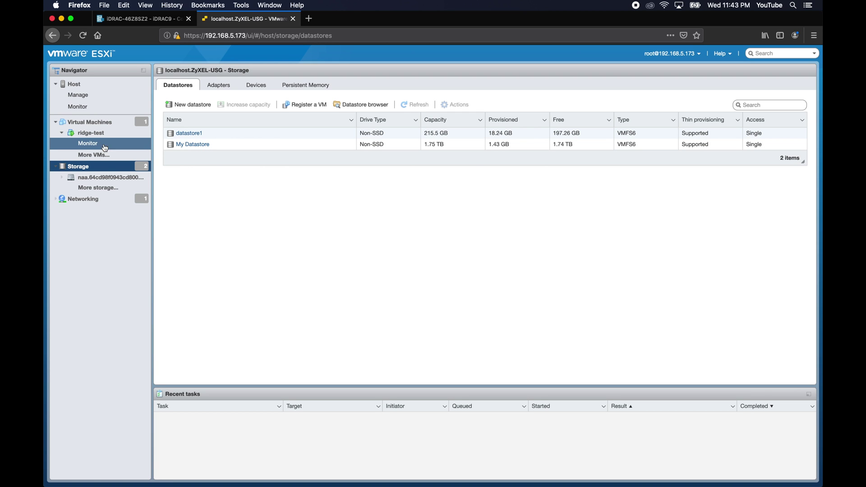
left_click(116, 126)
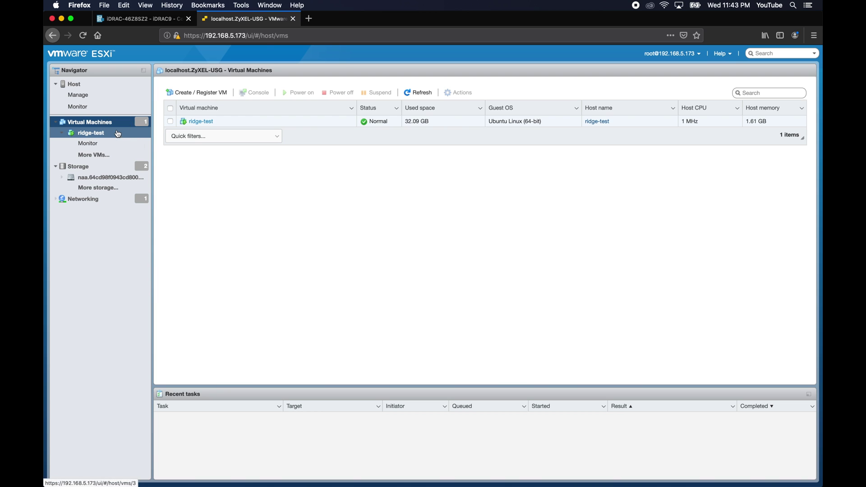
left_click(118, 133)
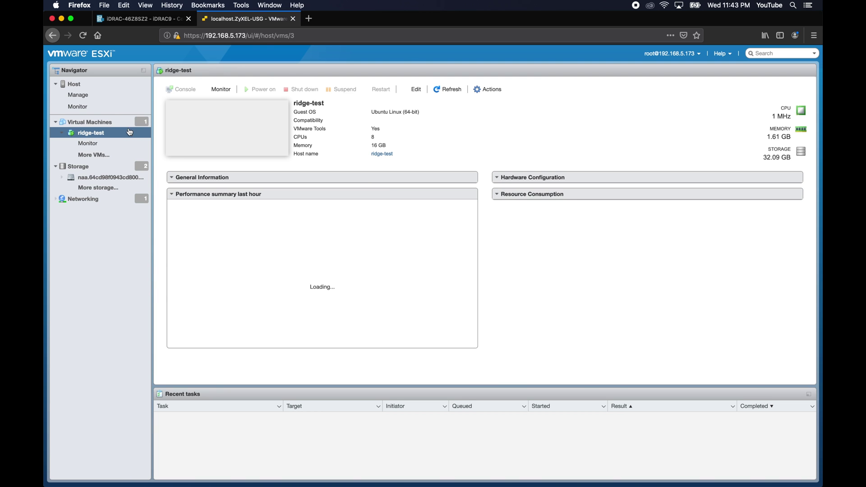
left_click(228, 140)
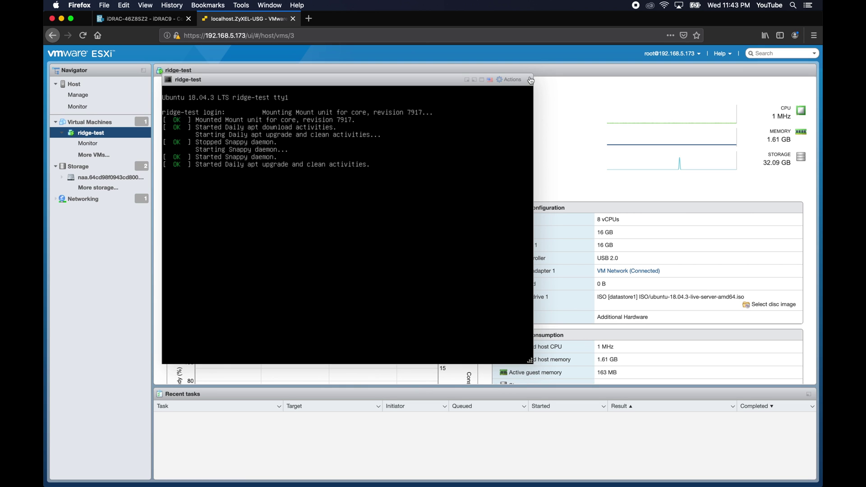
left_click(531, 80)
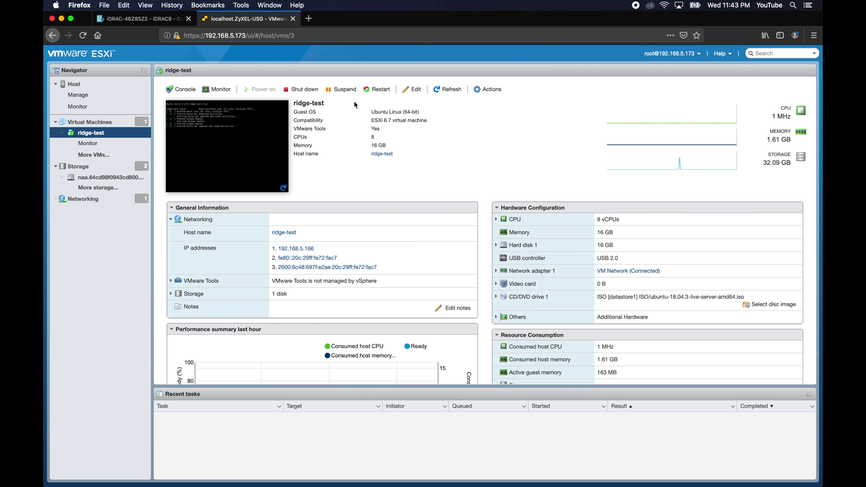
left_click(146, 20)
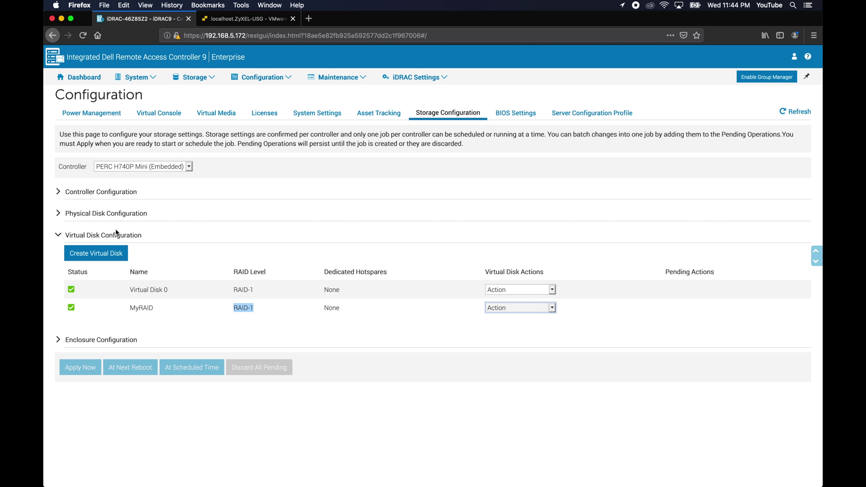
Reload the storage page until Solid State Disk 0:1:7 appears Ready, then open MyRAID's actions
left_click(59, 213)
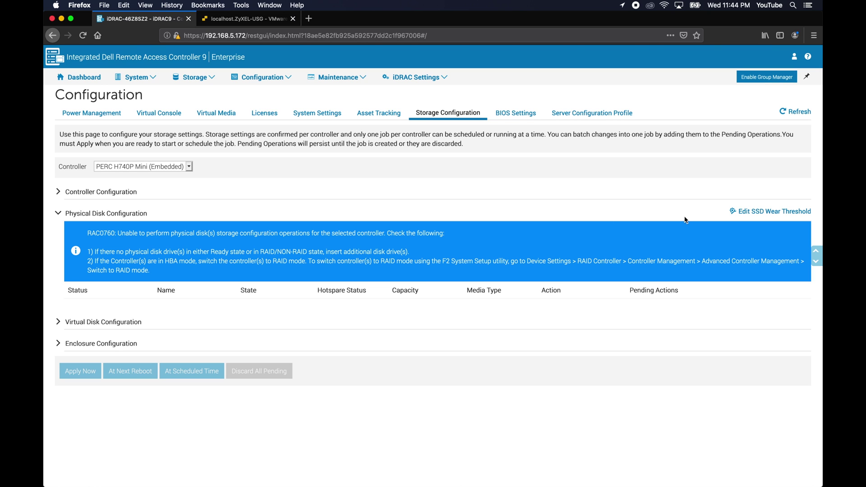
left_click(795, 113)
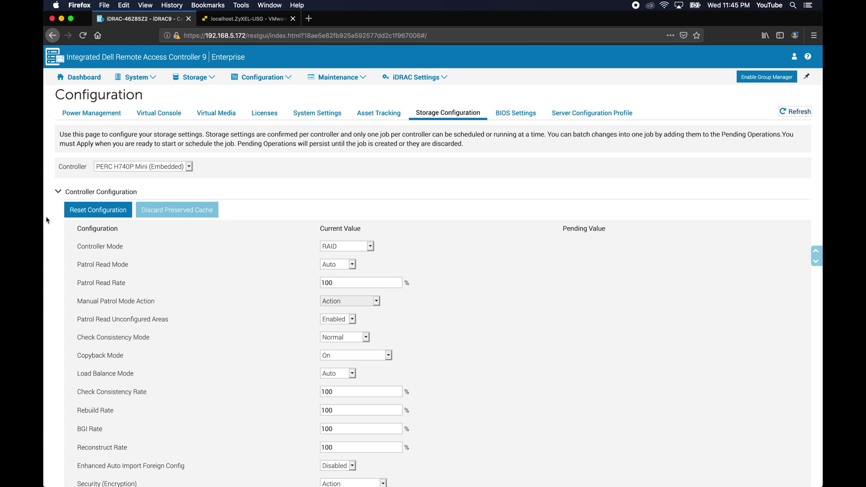
left_click(60, 196)
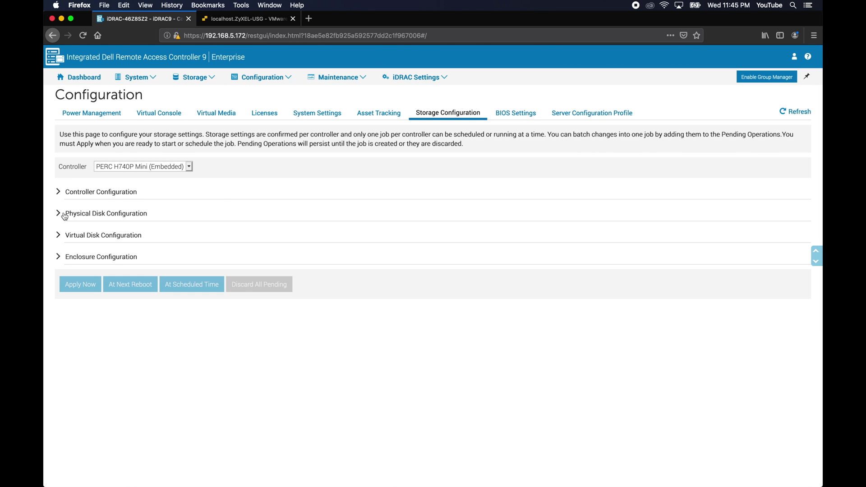
left_click(64, 215)
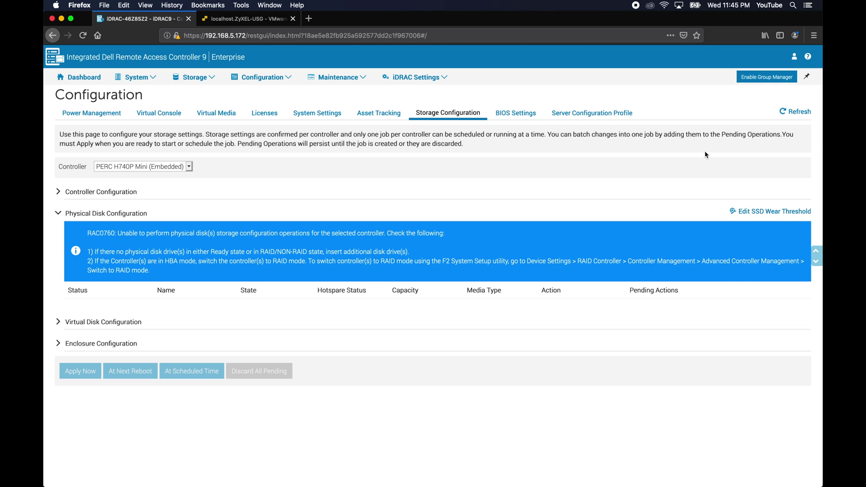
left_click(789, 117)
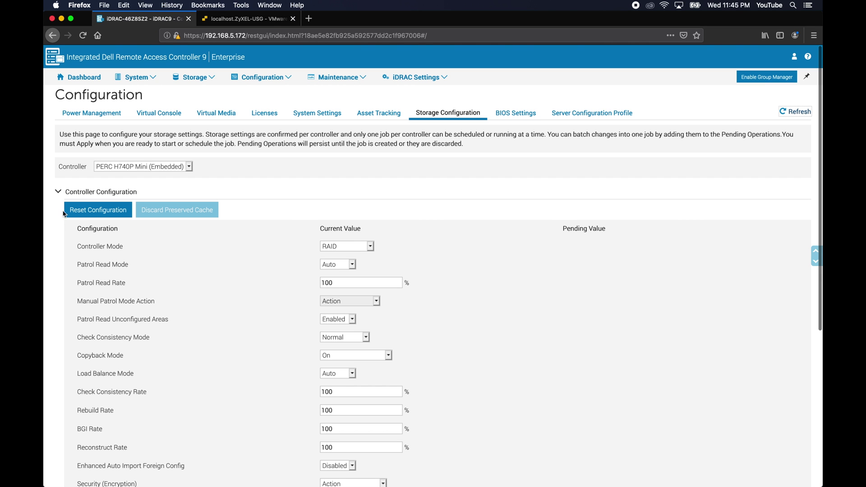
left_click(58, 192)
left_click(59, 213)
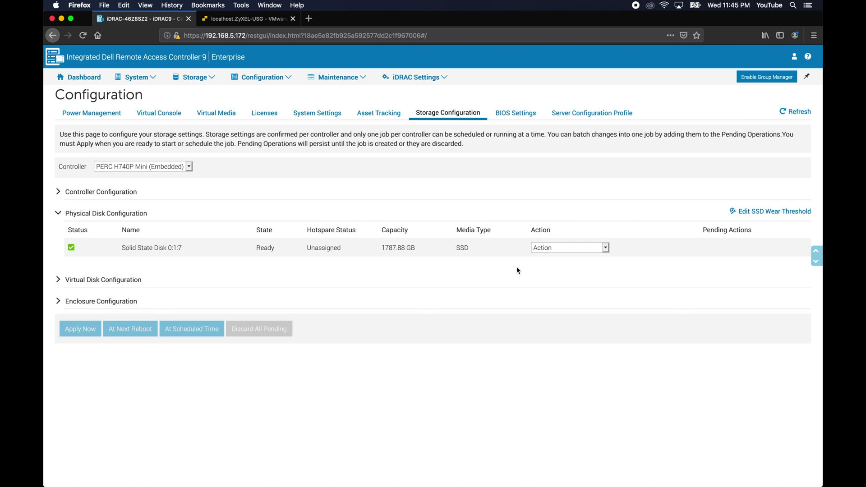
left_click(57, 279)
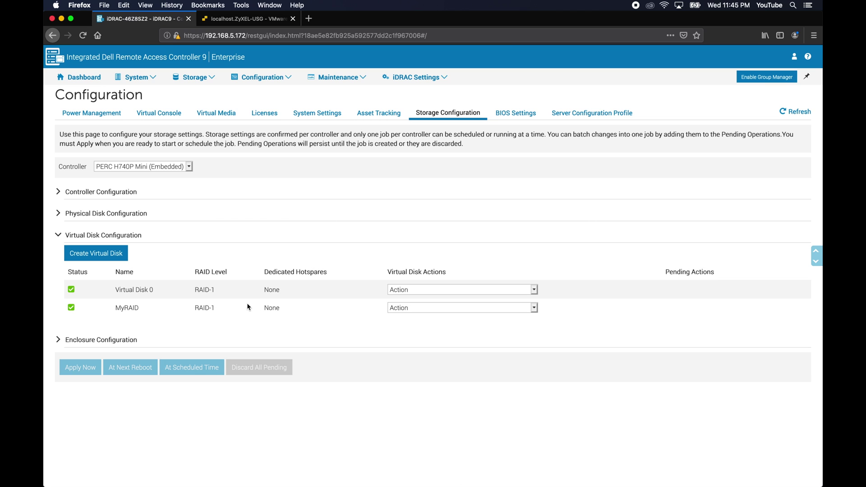
left_click(424, 308)
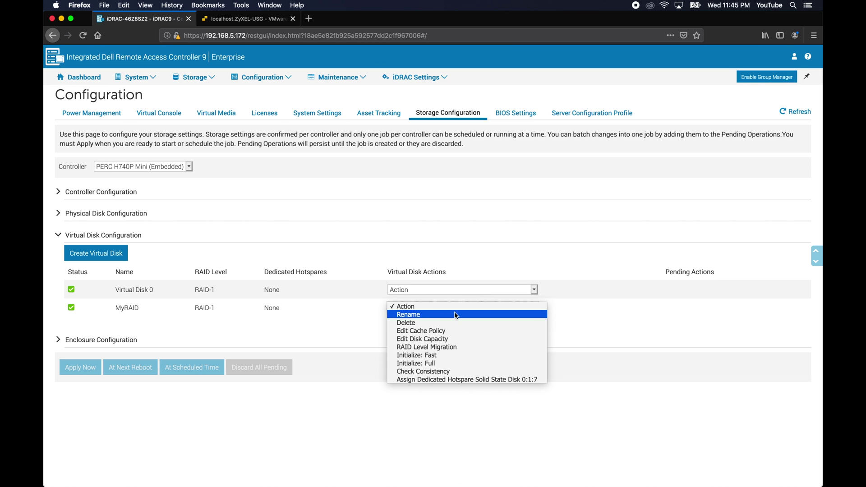
Add Solid State Disk 0:1:7 to MyRAID, set RAID-5, apply, and check the 2 pending operations
left_click(458, 347)
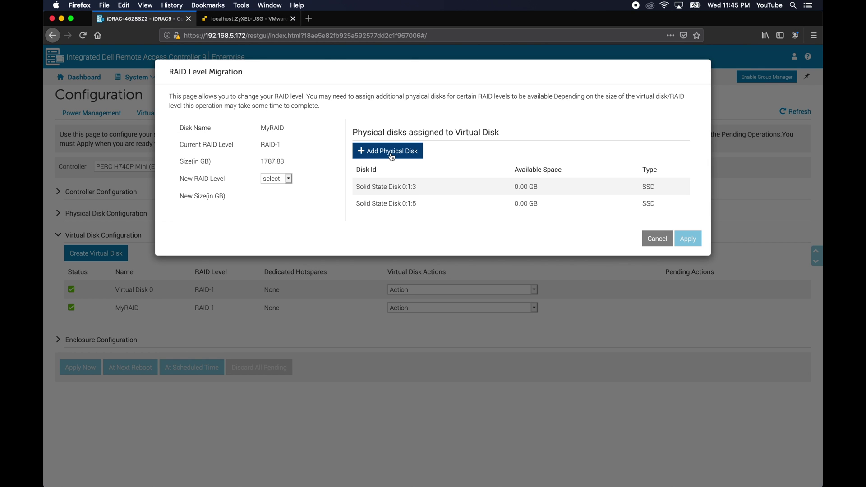
left_click(390, 153)
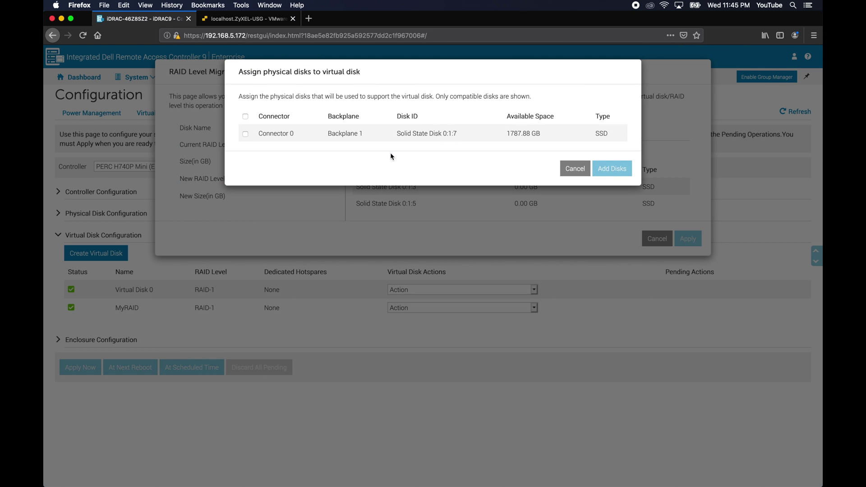
left_click(246, 134)
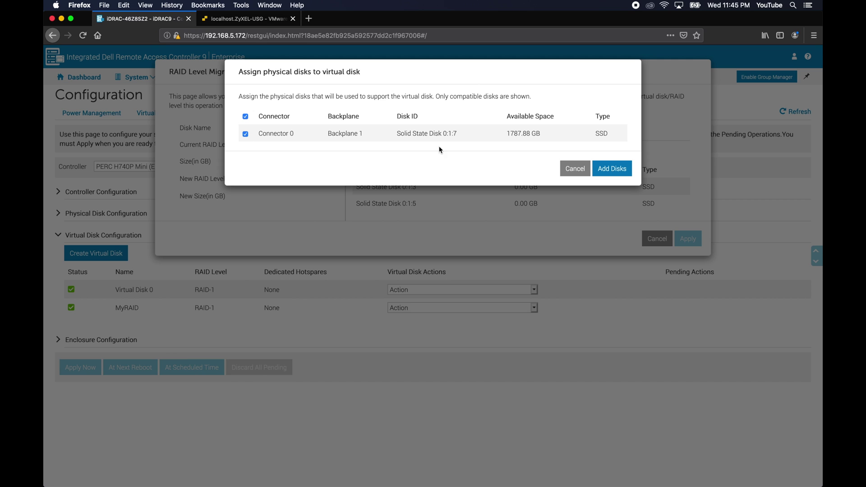
left_click(613, 168)
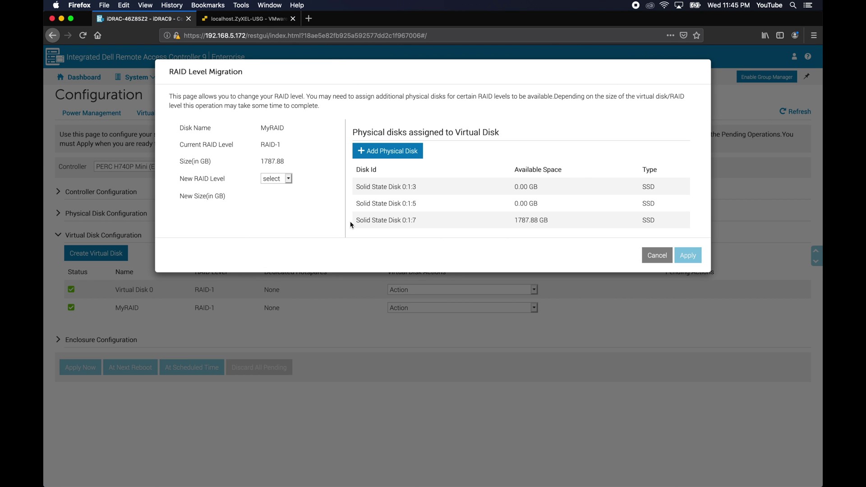
left_click(288, 179)
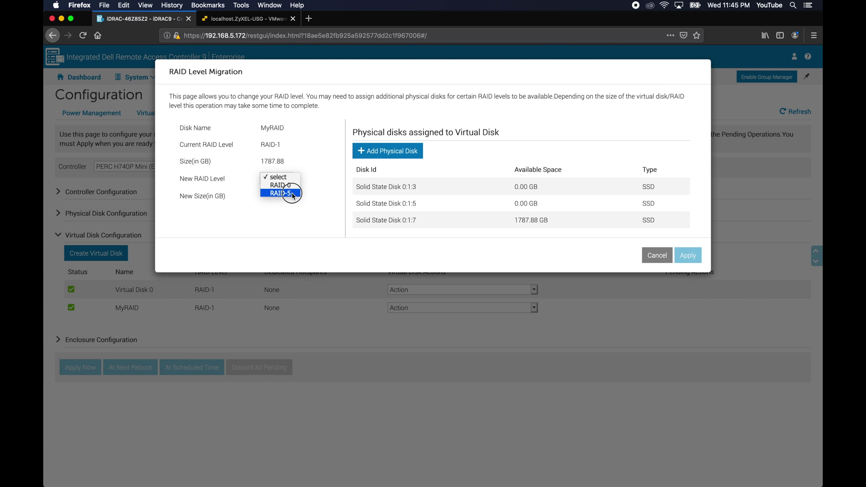
left_click(291, 193)
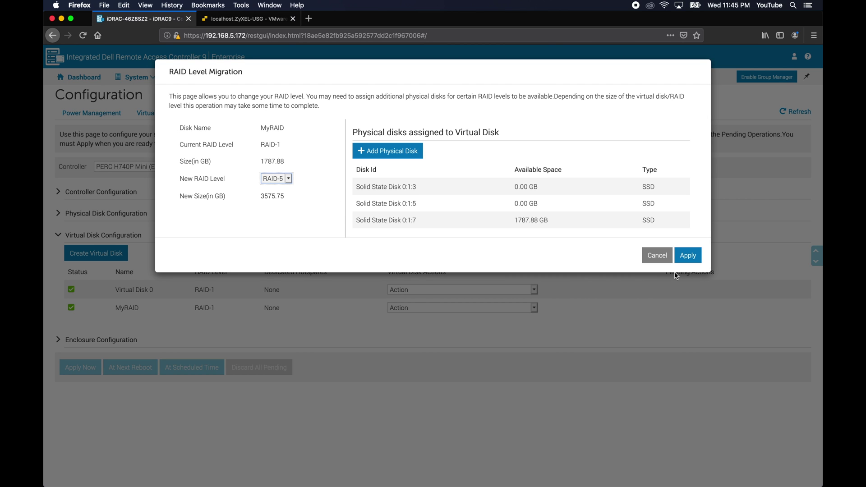
left_click(692, 258)
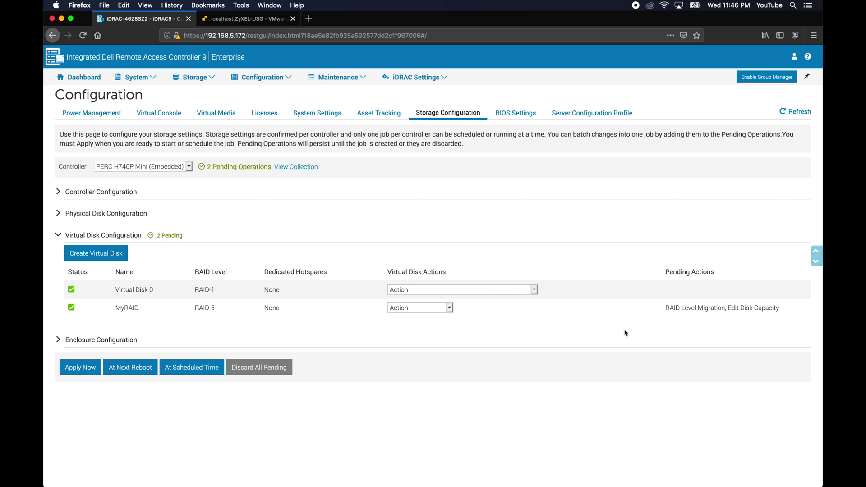
left_click_drag(668, 310, 779, 310)
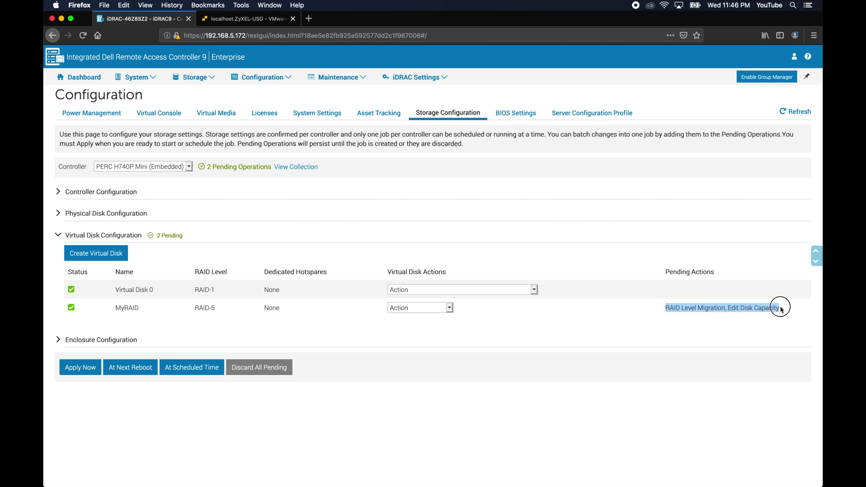
left_click(724, 321)
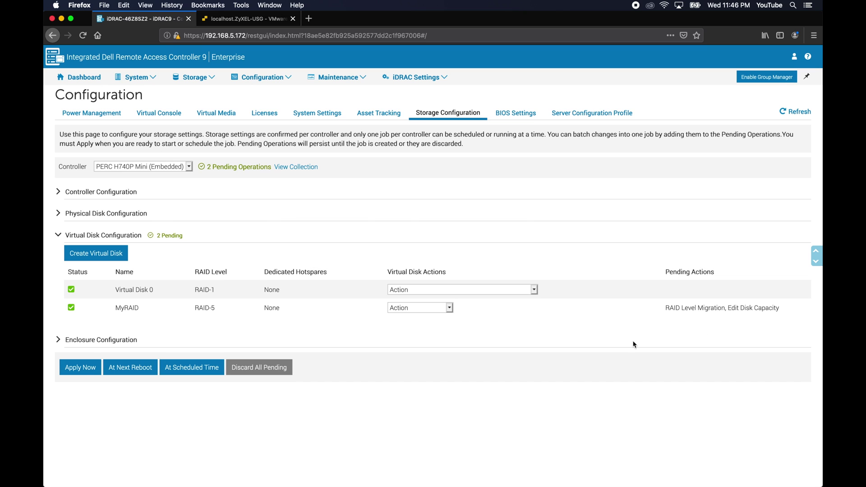
Apply MyRAID's changes now, view the running job in Job Queue, then return to ESXi
left_click(78, 372)
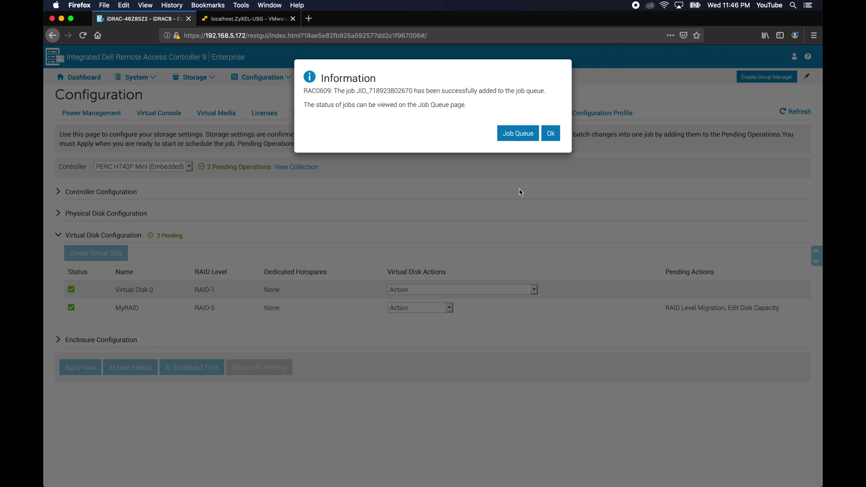
left_click(518, 133)
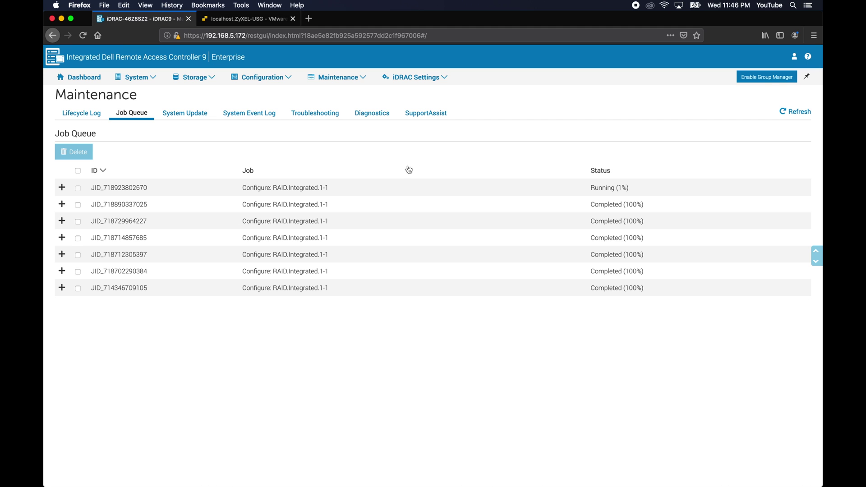
left_click(244, 21)
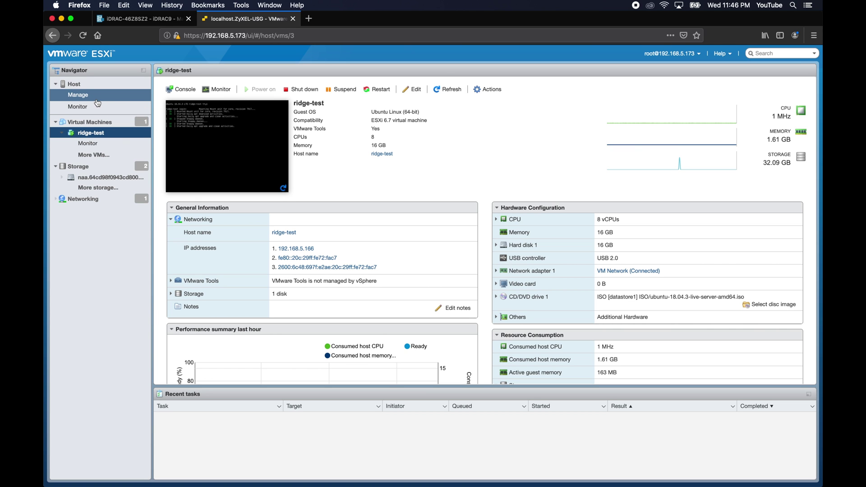
View the host's Monitor performance chart and the ridge-test VM summary in ESXi
left_click(78, 106)
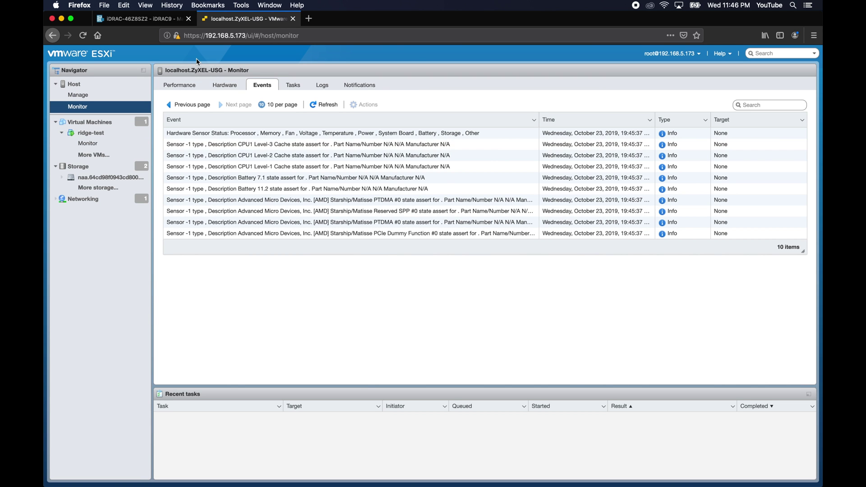
left_click(180, 85)
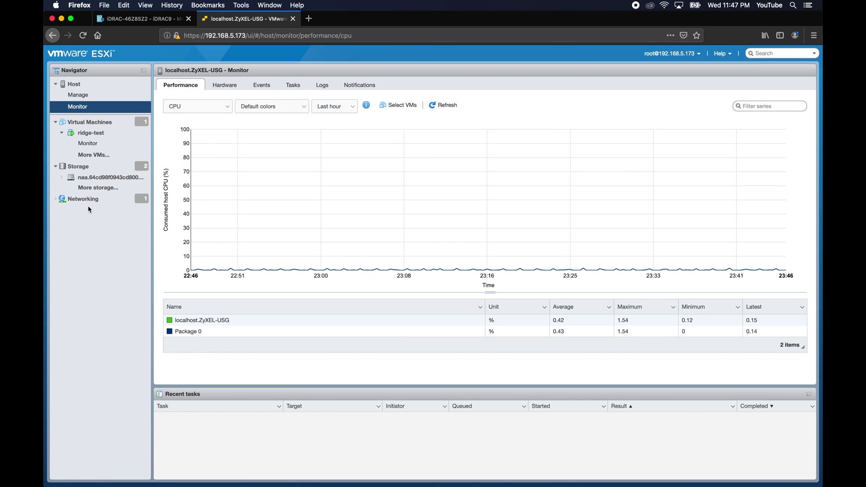
left_click(91, 133)
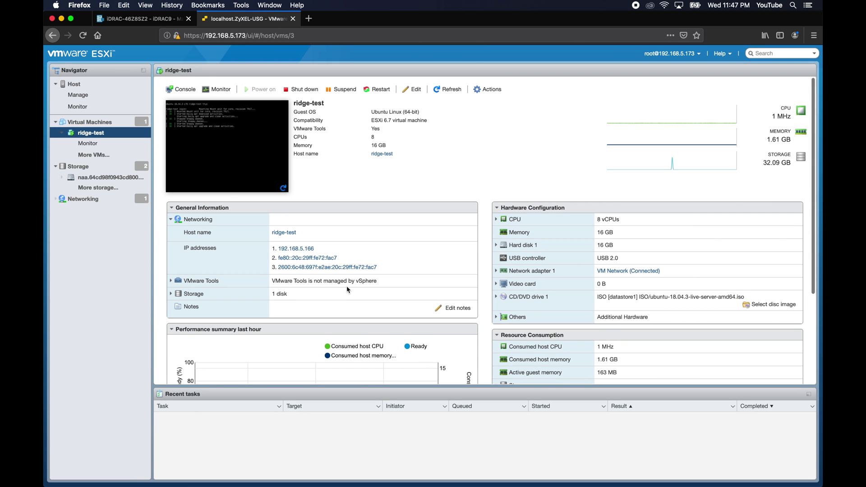
scroll(347, 288, "down", 4)
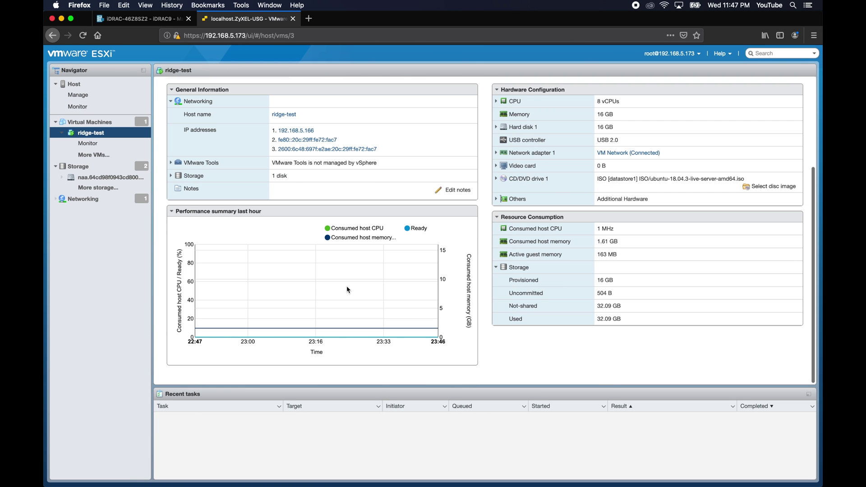
Refresh iDRAC's job queue until the RAID-5 migration job shows Completed (100%)
left_click(124, 18)
left_click(792, 113)
left_click(791, 113)
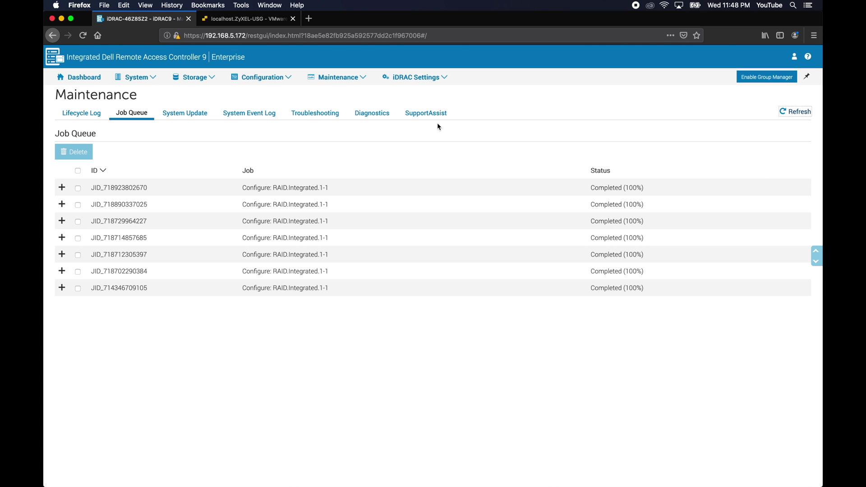
Open Storage Configuration and expand the virtual disk list
left_click(286, 79)
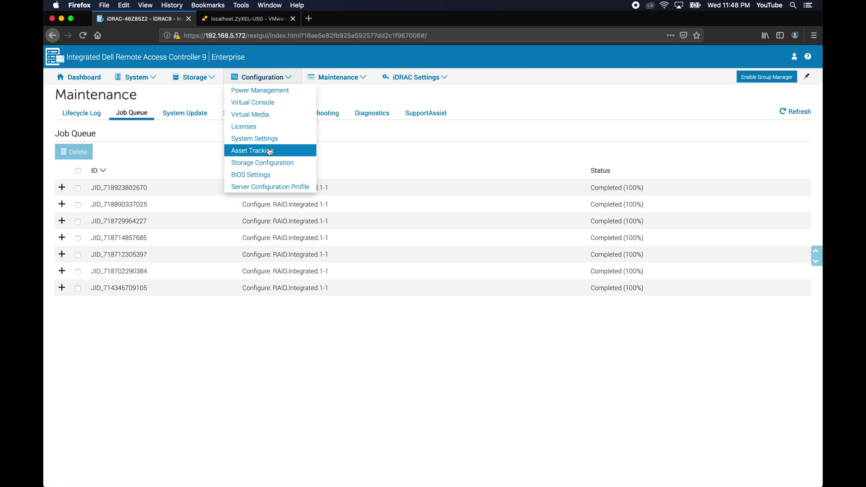
left_click(261, 163)
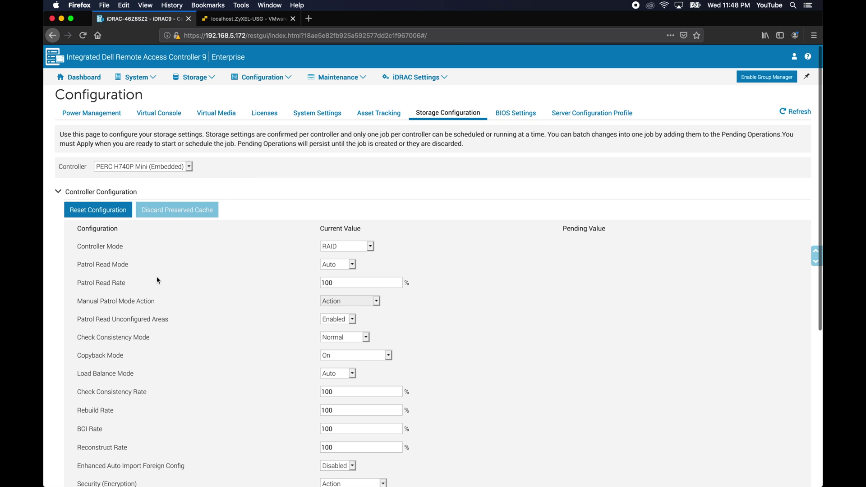
left_click(58, 192)
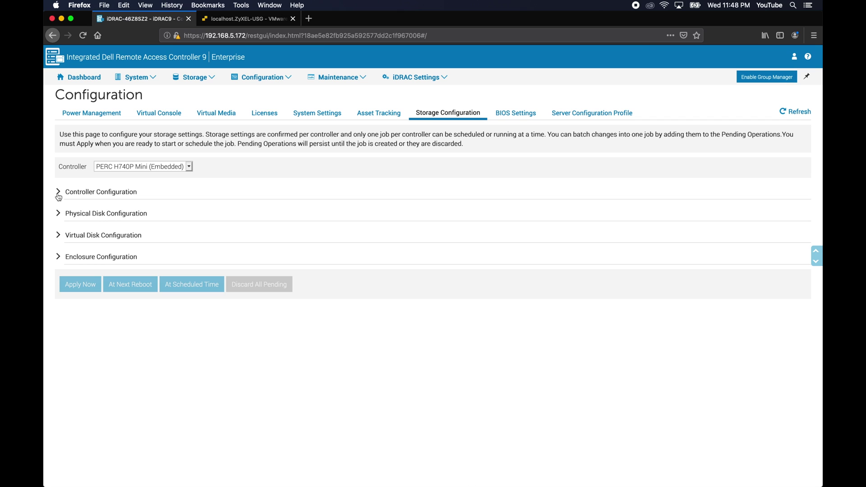
left_click(60, 235)
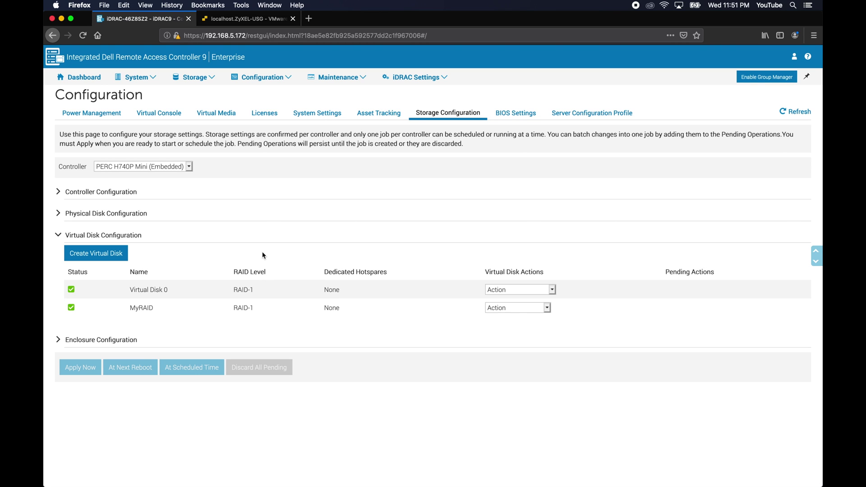
Check MyRAID's size on the Storage Overview's Virtual Disks tab, then move to ESXi
mouse_move(211, 81)
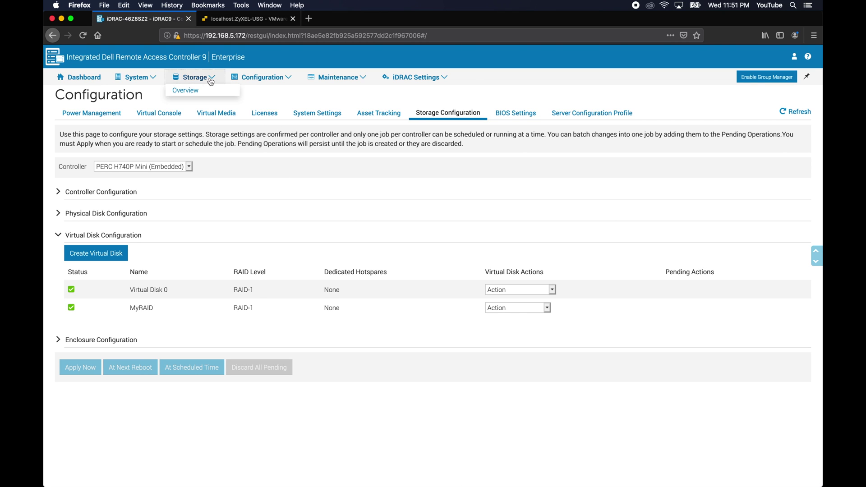
left_click(186, 90)
left_click(515, 148)
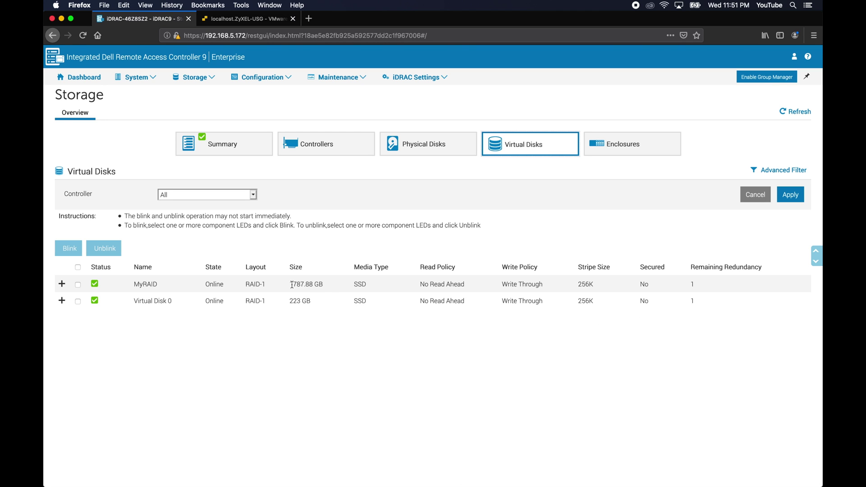
left_click_drag(293, 284, 326, 287)
left_click(326, 286)
left_click(246, 26)
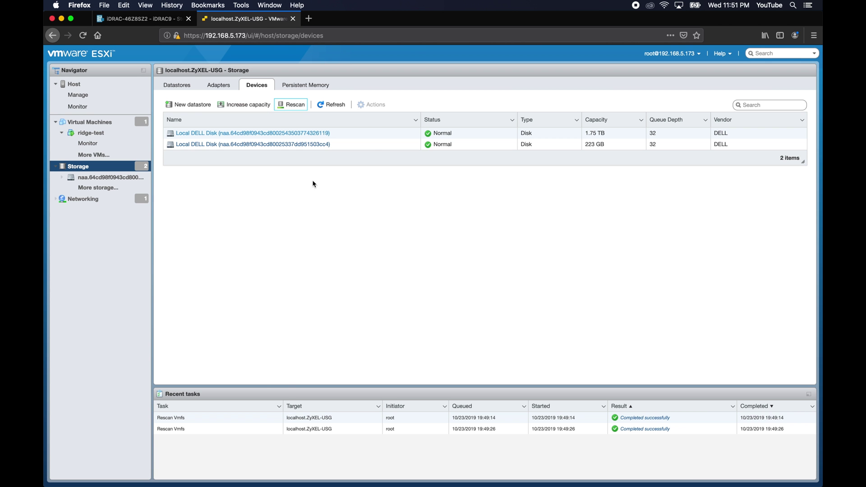
Refresh and rescan ESXi storage devices, check the Local DELL Disk at 1.75 TB, then return to iDRAC
left_click(325, 106)
left_click(293, 104)
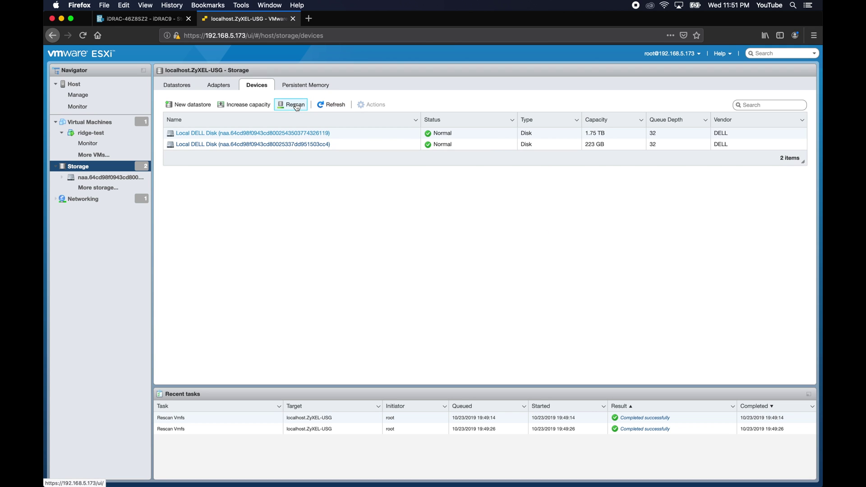
left_click(605, 134)
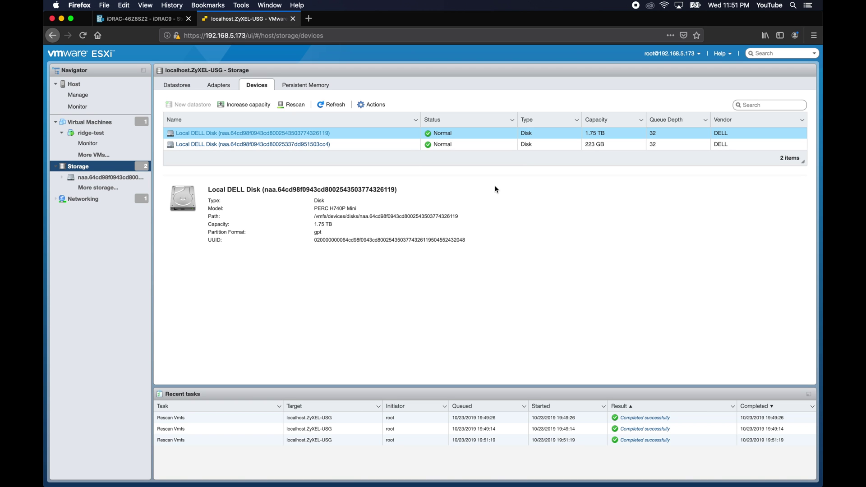
left_click(142, 20)
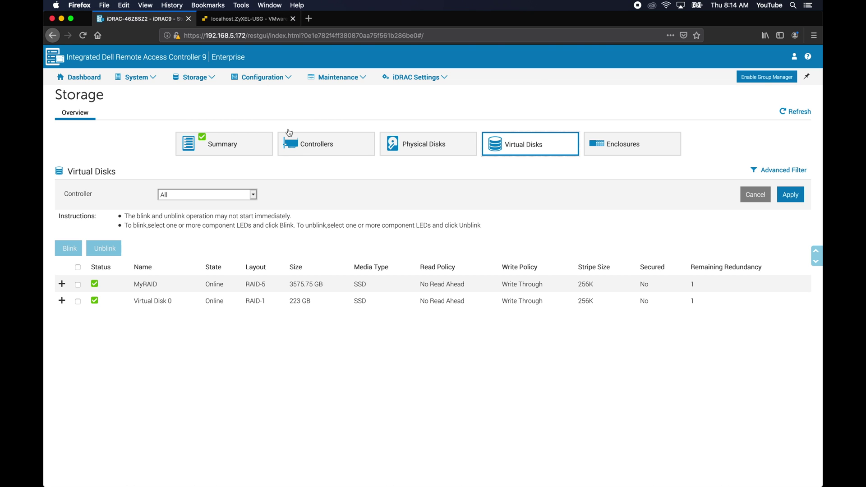
Open Storage Configuration's virtual disk list and inspect MyRAID's actions, confirming it is RAID-5
left_click(288, 81)
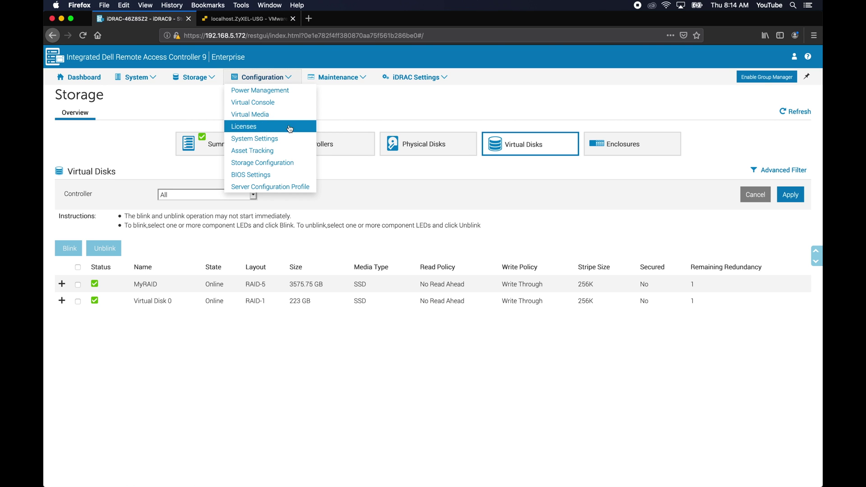
left_click(288, 164)
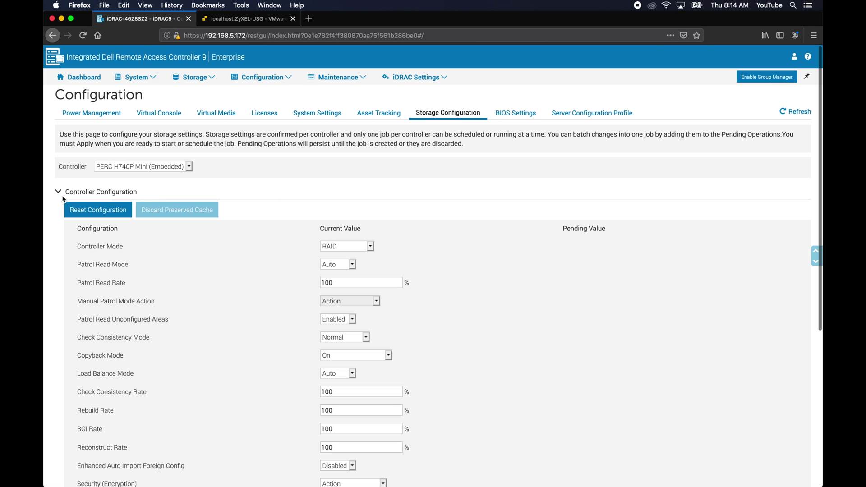
left_click(58, 192)
left_click(59, 235)
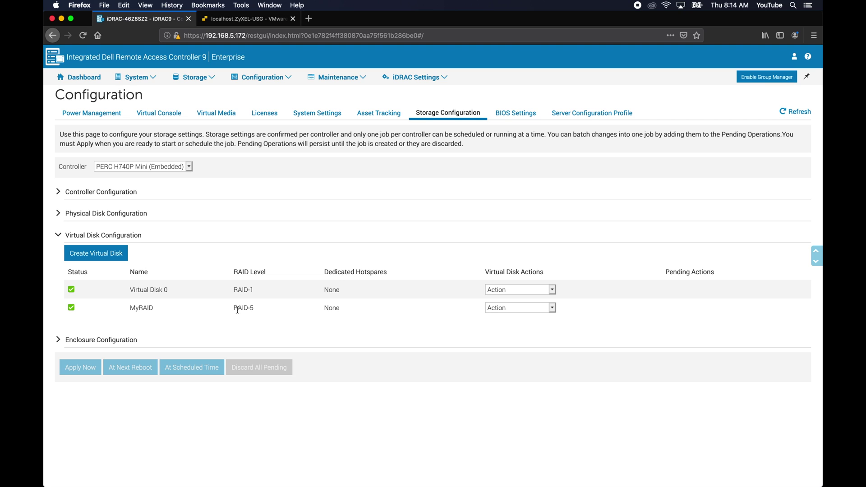
left_click(554, 310)
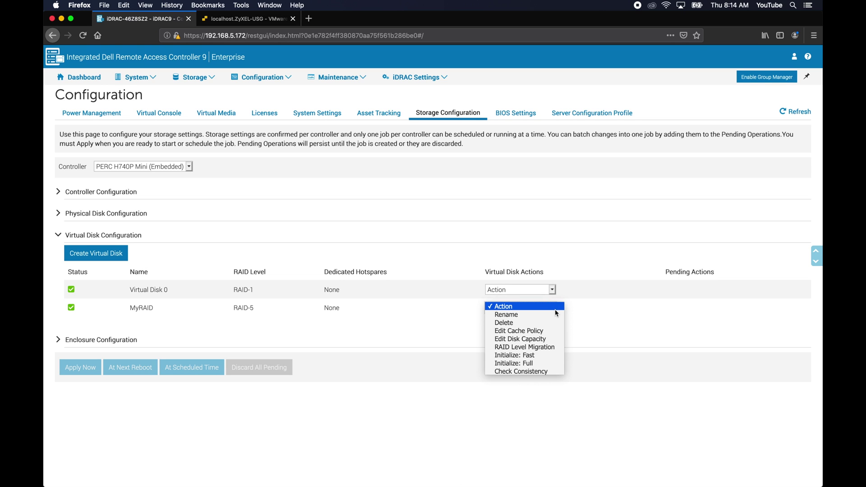
left_click(593, 304)
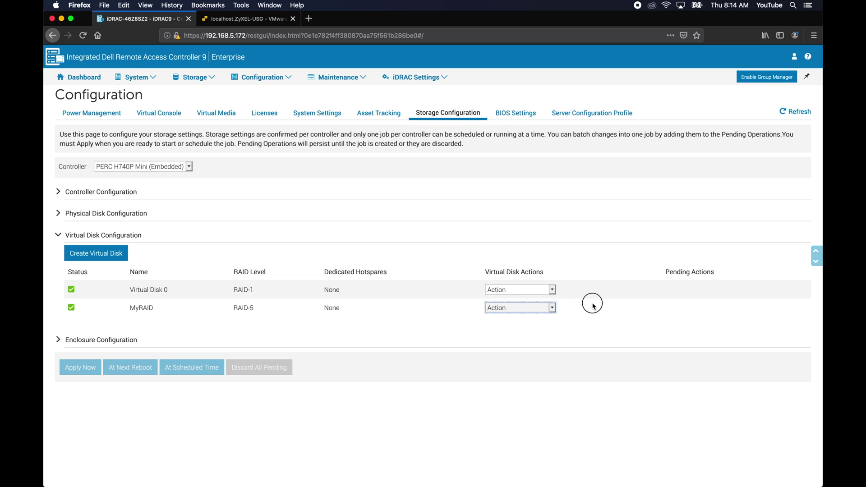
left_click(555, 308)
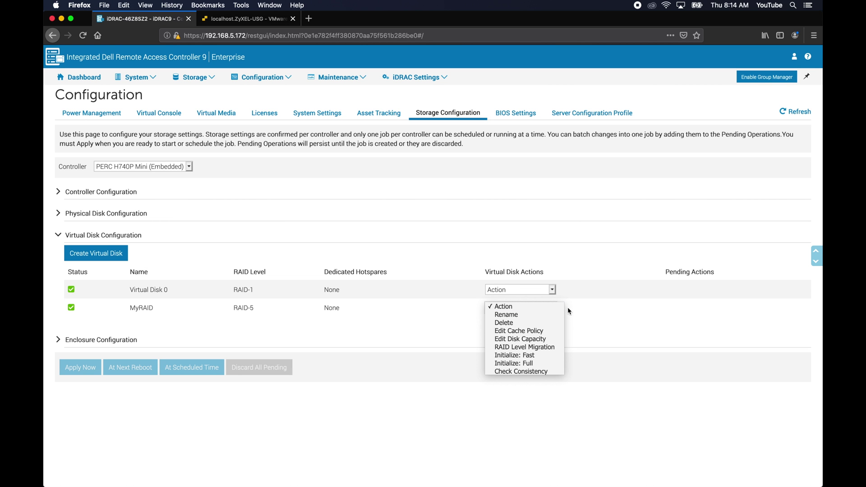
left_click(582, 311)
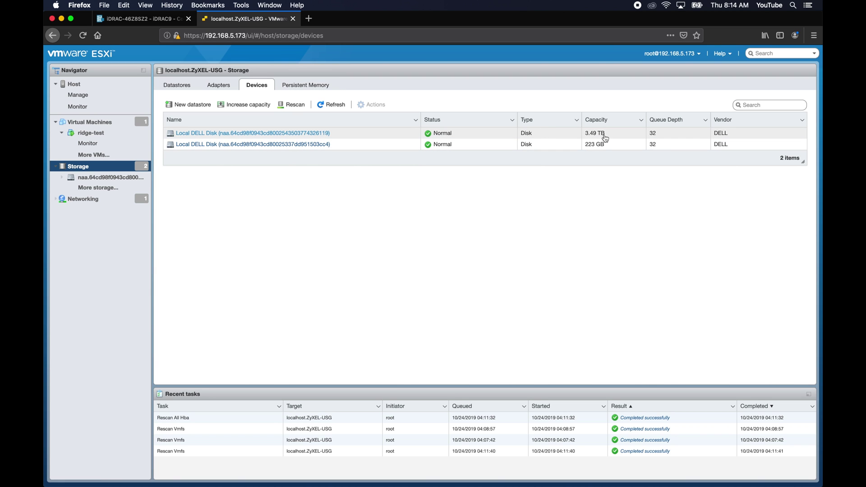
Rescan adapter vmhba0 (PERC H740P Mini) and return to devices showing the DELL disk at 3.49 TB
left_click(219, 89)
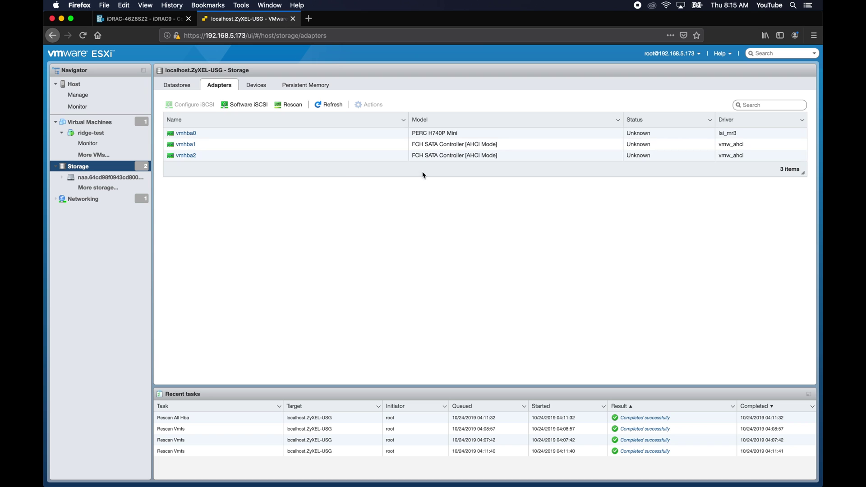
left_click(464, 135)
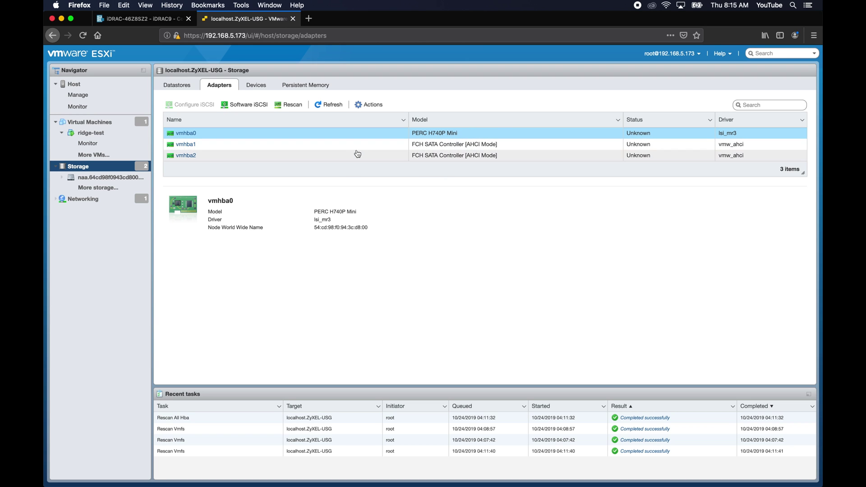
left_click(289, 108)
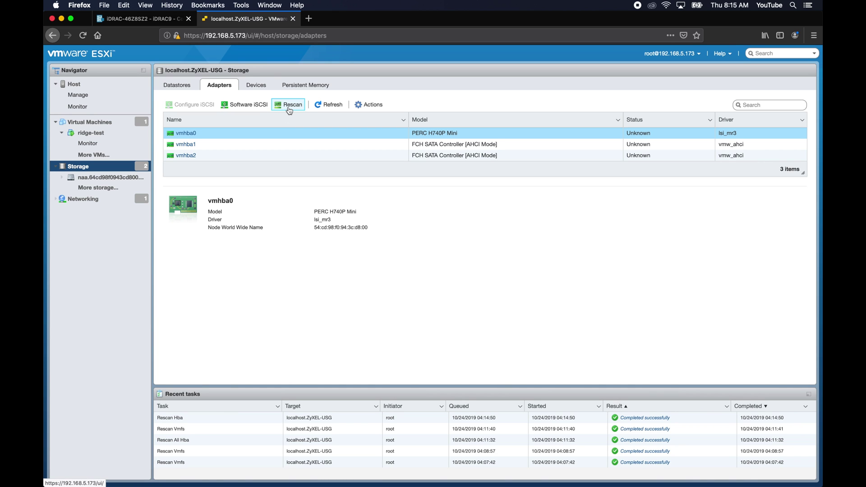
left_click(242, 88)
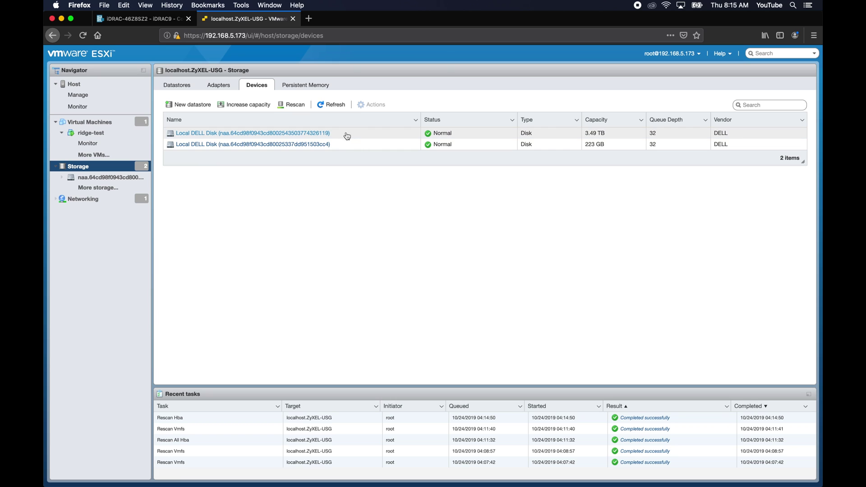
Start a capacity increase that expands the existing VMFS extent of My Datastore
left_click(247, 106)
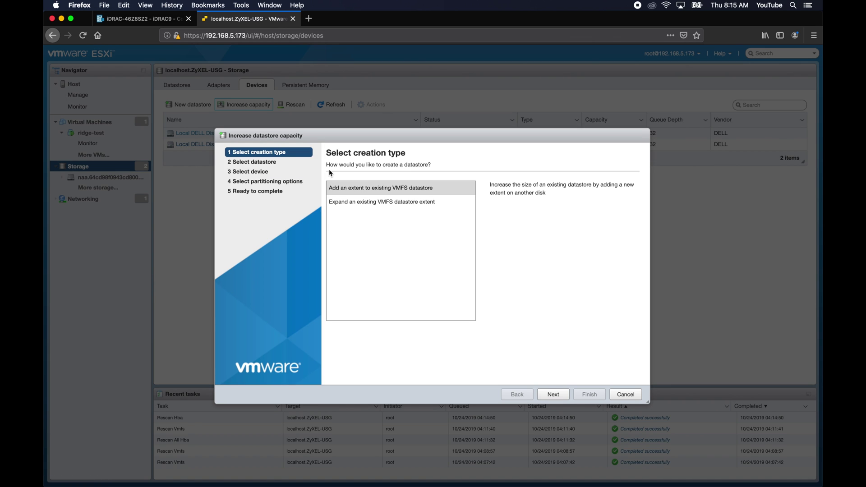
left_click(391, 204)
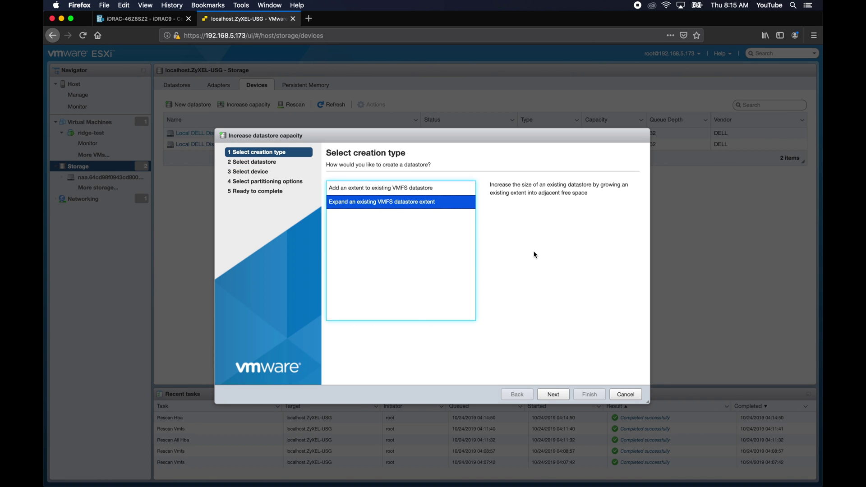
left_click(559, 393)
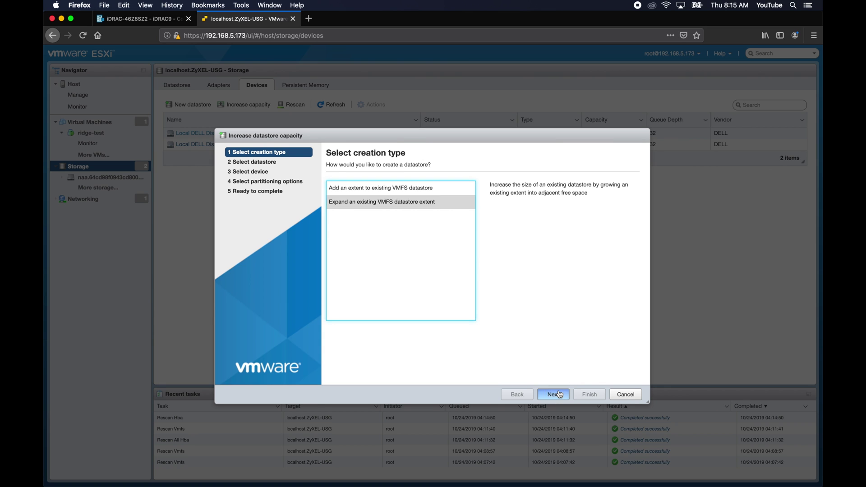
left_click(434, 215)
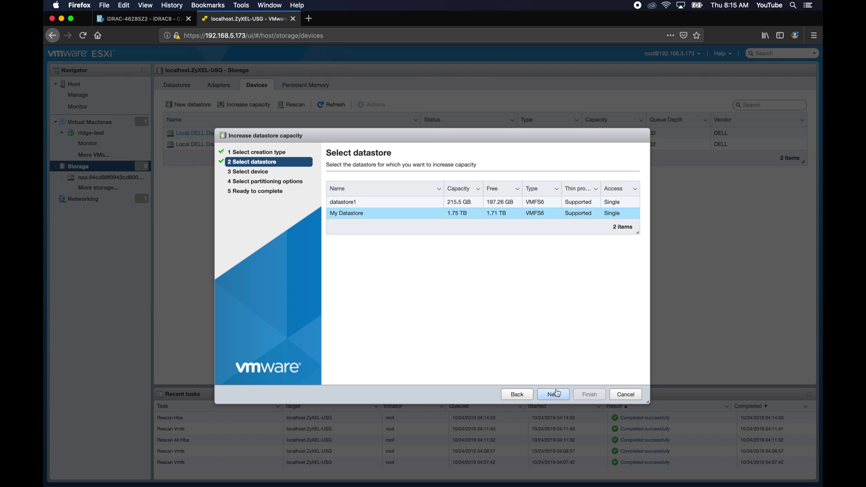
left_click(557, 397)
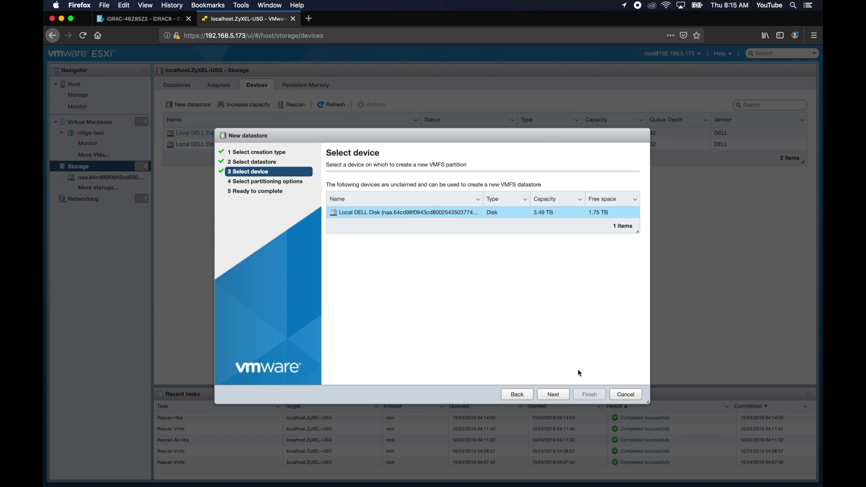
Grow the existing VMFS partition to use the full 3.49 TB disk
left_click(564, 395)
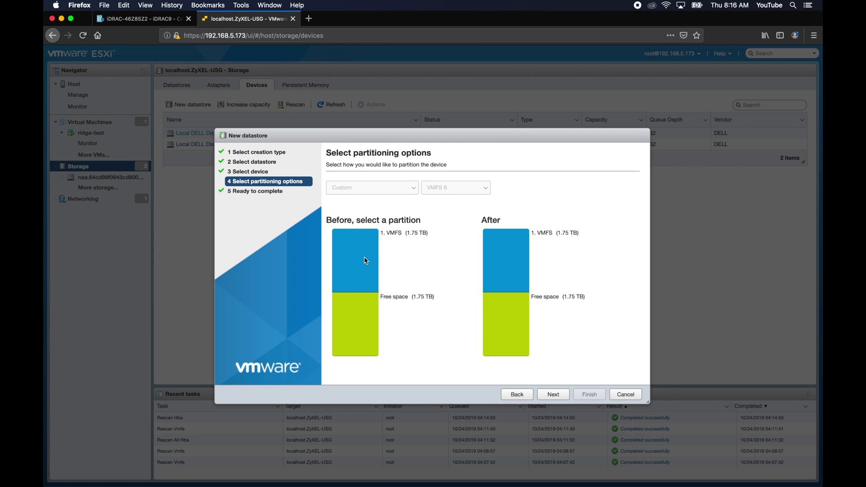
left_click(366, 260)
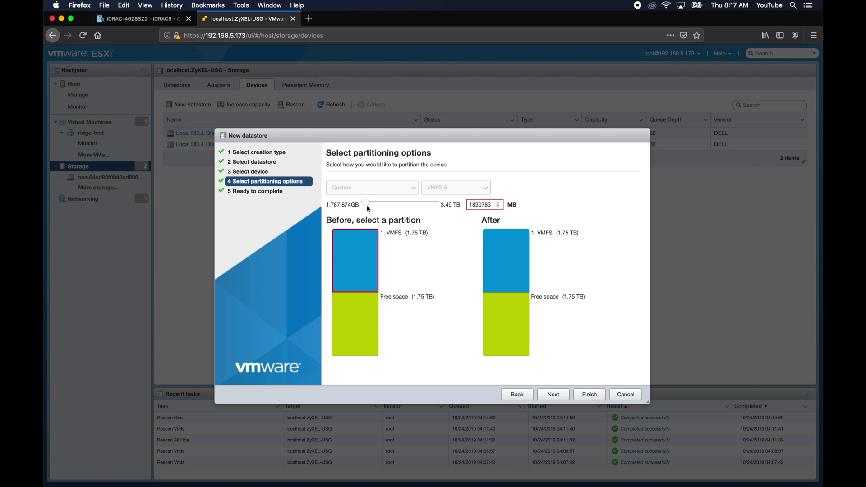
left_click_drag(367, 206, 456, 200)
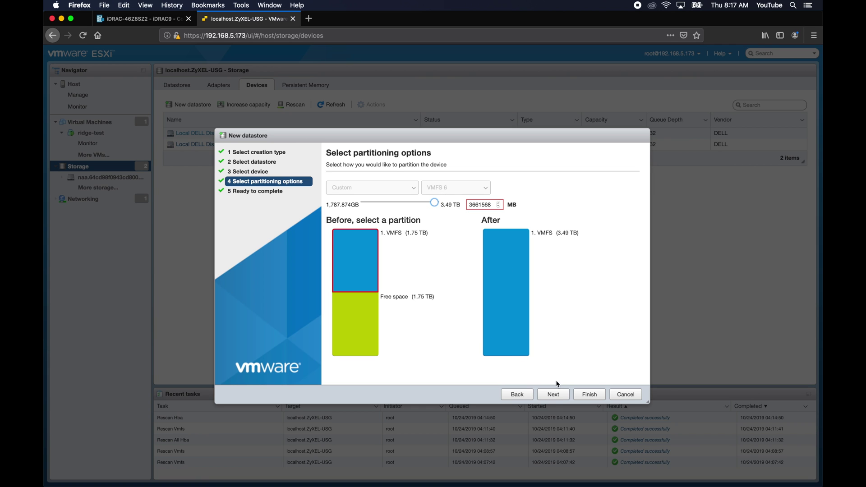
left_click(559, 395)
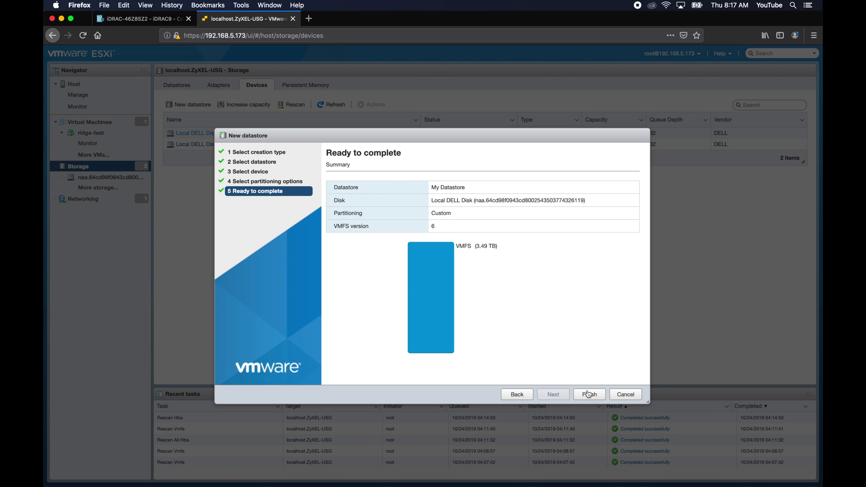
Finish the expansion and check that My Datastore shows 3.49 TB capacity, 3.46 TB free
left_click(589, 395)
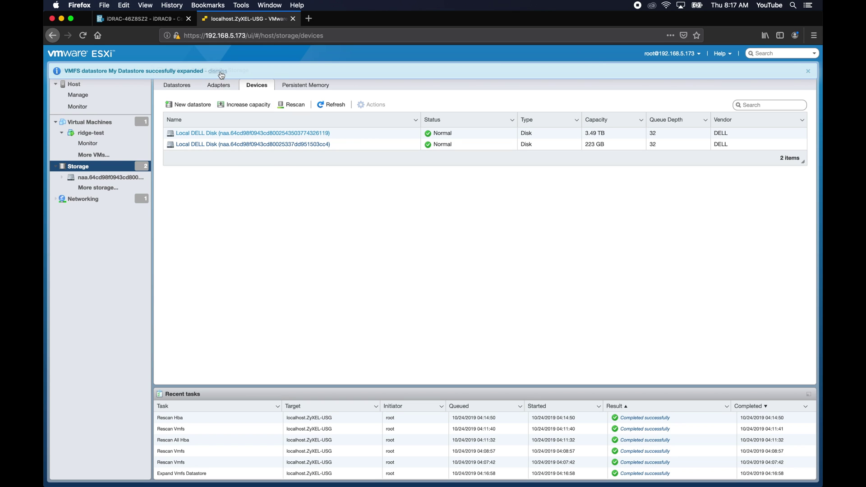
left_click(183, 87)
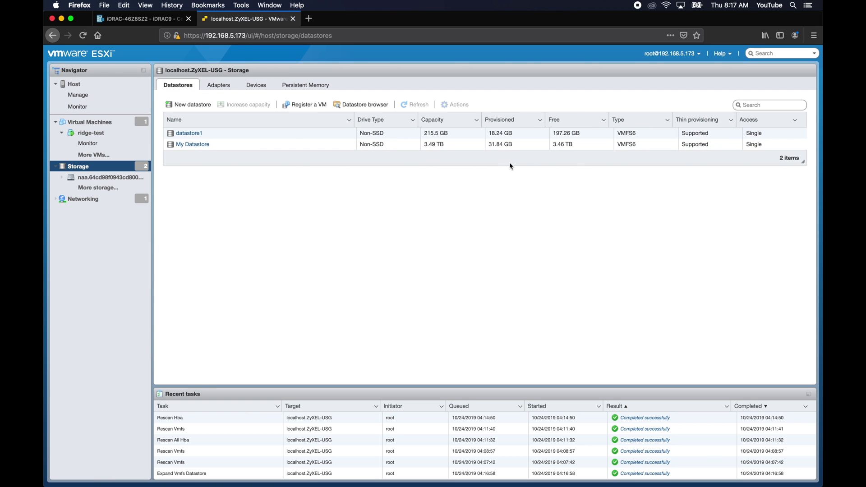
left_click(534, 148)
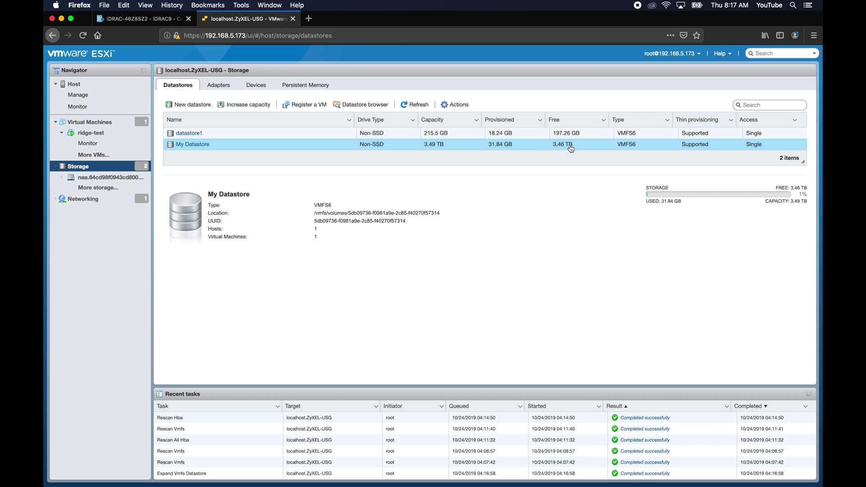